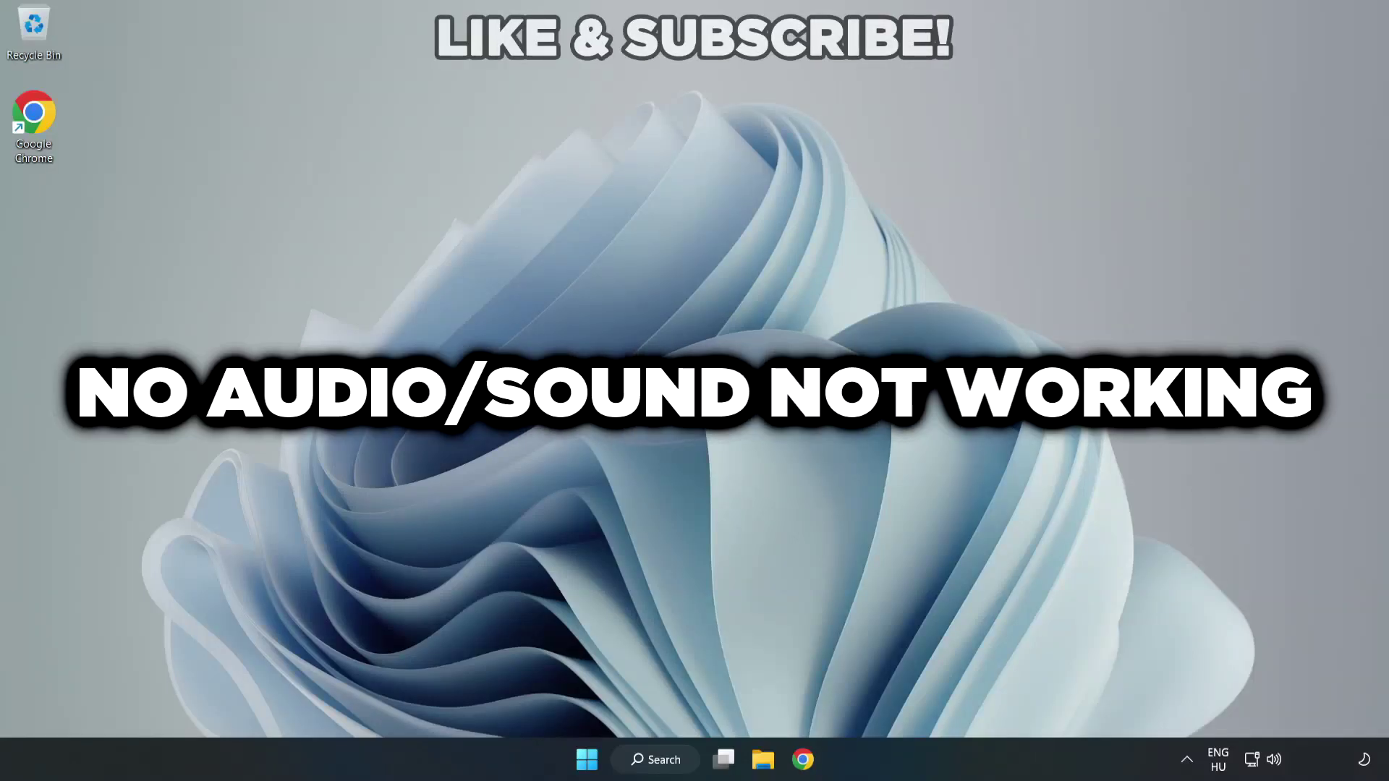
Switch the sound output from CABLE Input to Speakers (High Definition Audio Device) in quick settings
click(1275, 761)
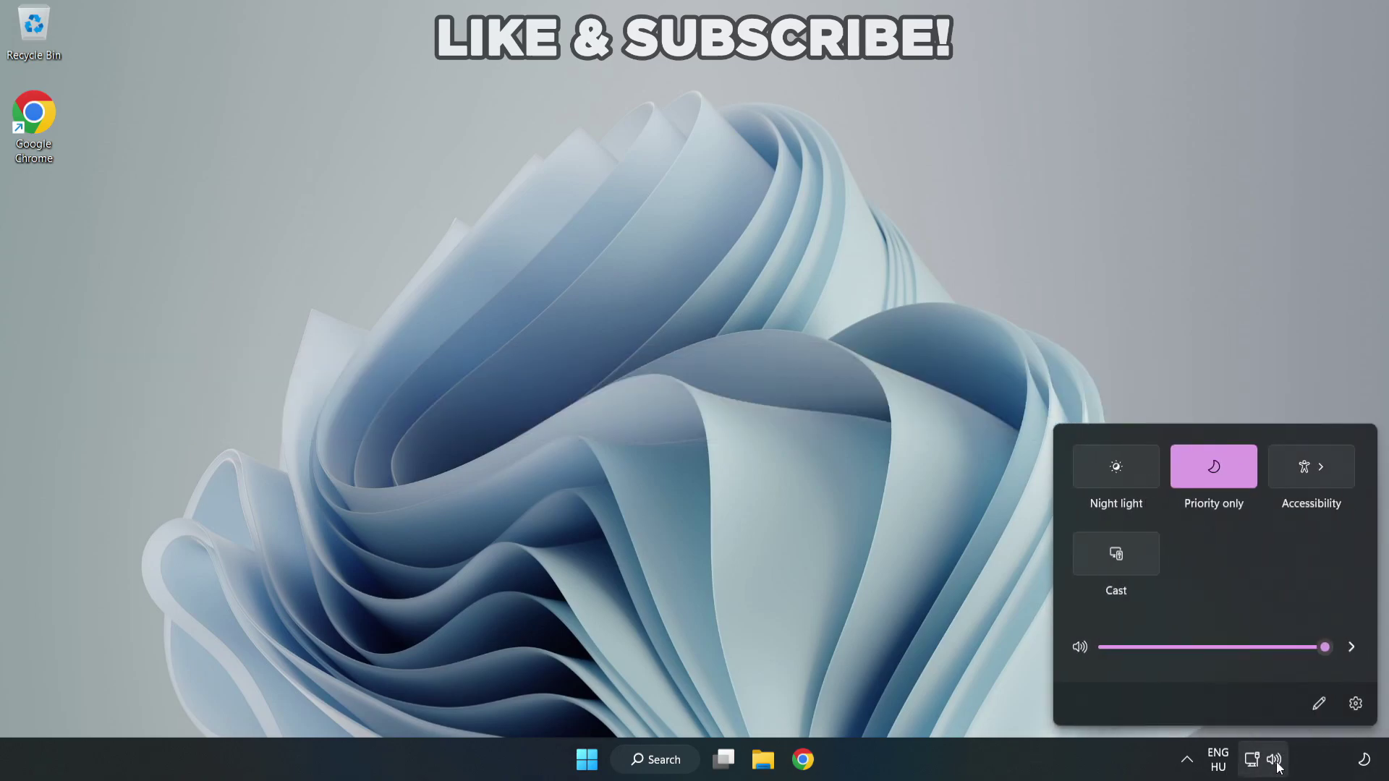
click(1349, 651)
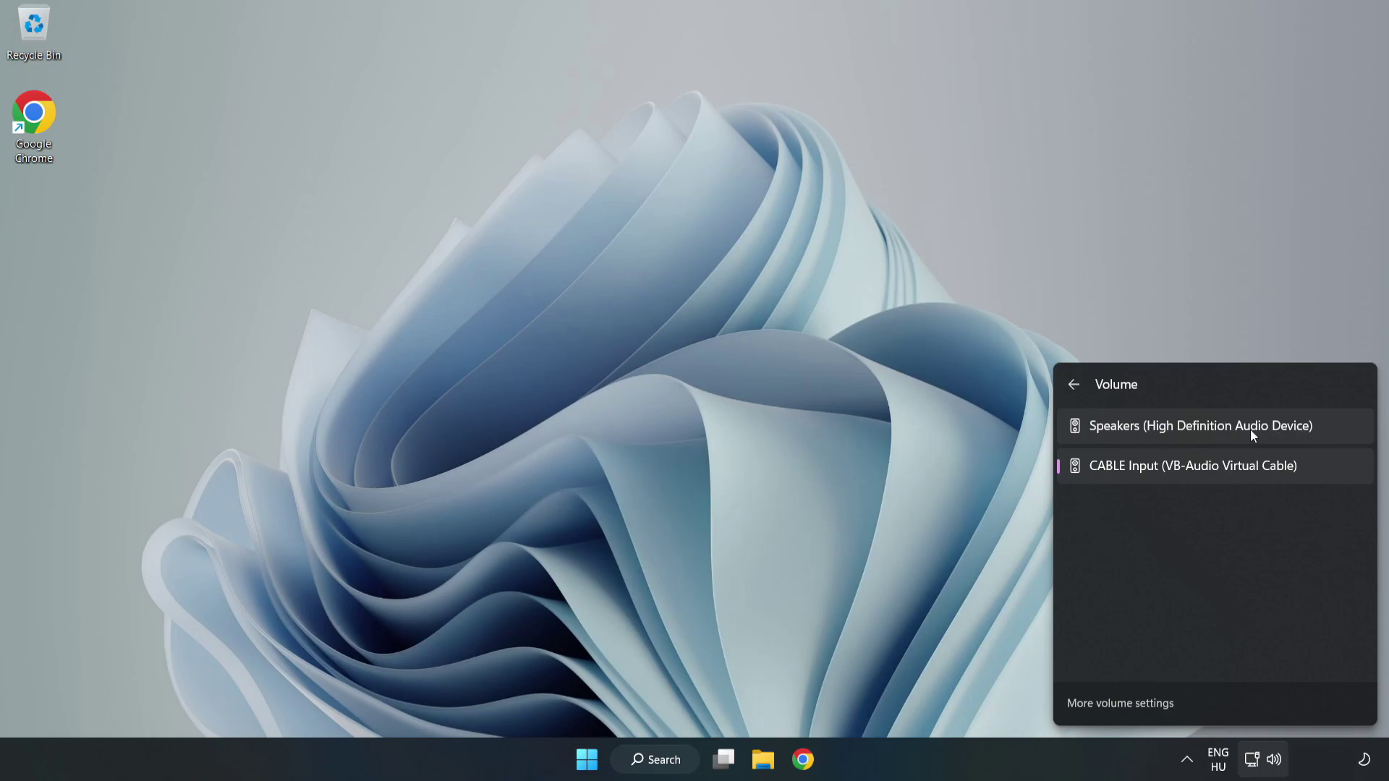
click(1338, 428)
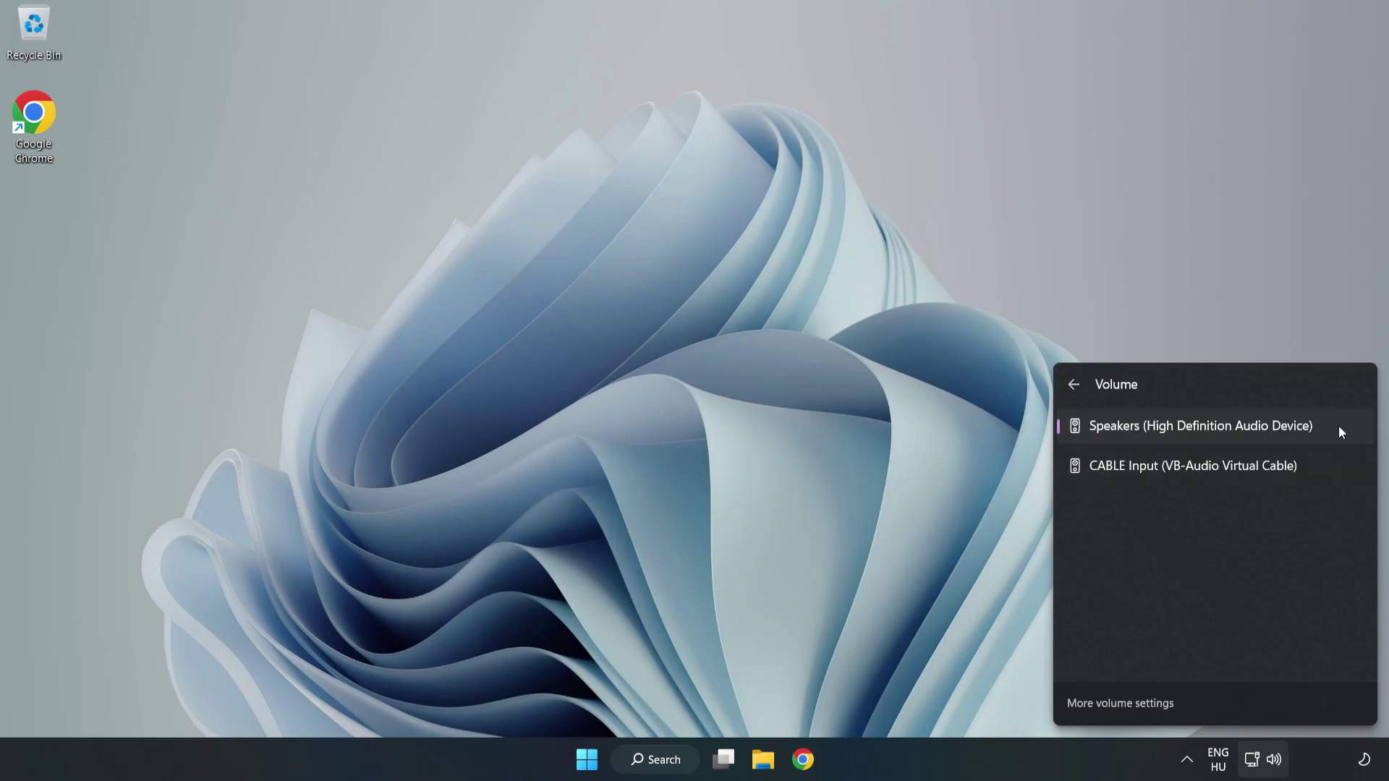
click(674, 373)
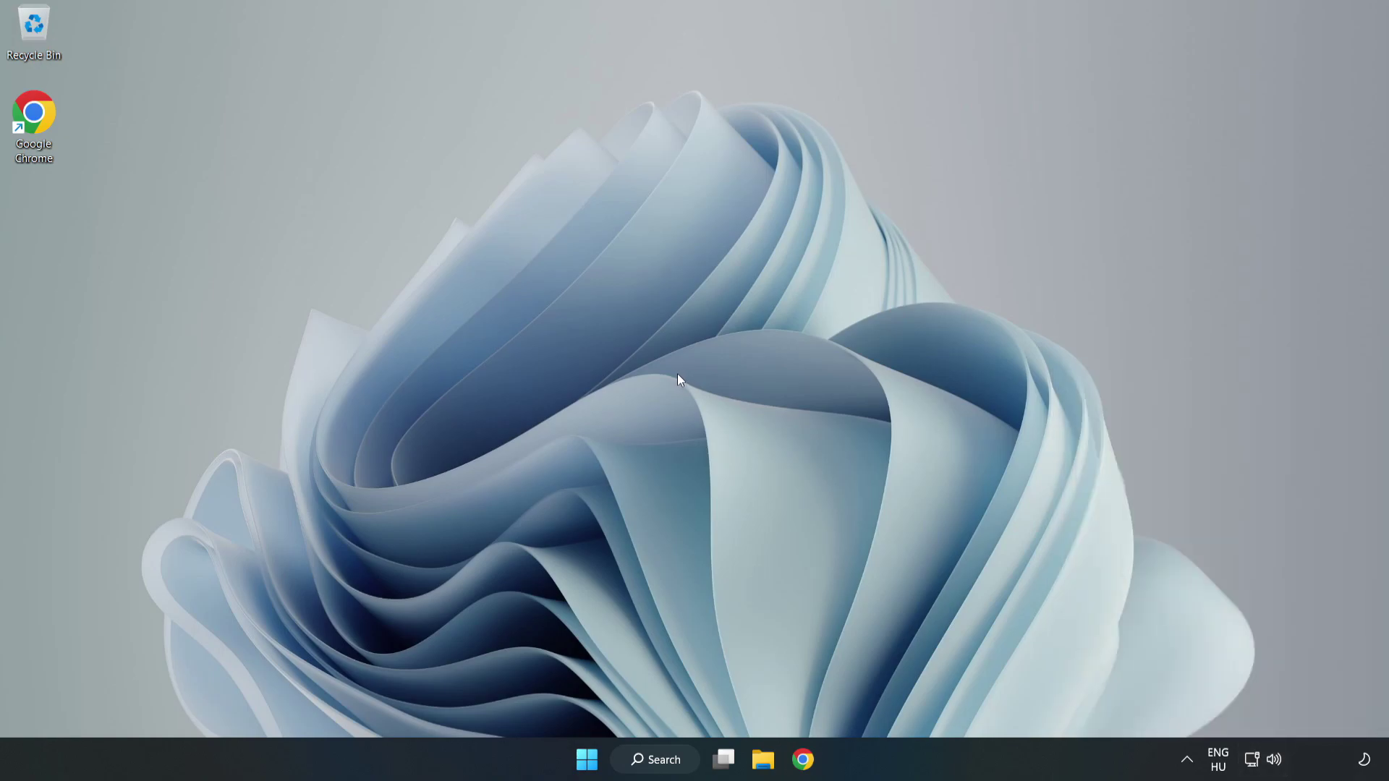
Reset sound devices and app volumes to defaults in the Volume mixer, then close Settings
right_click(1275, 761)
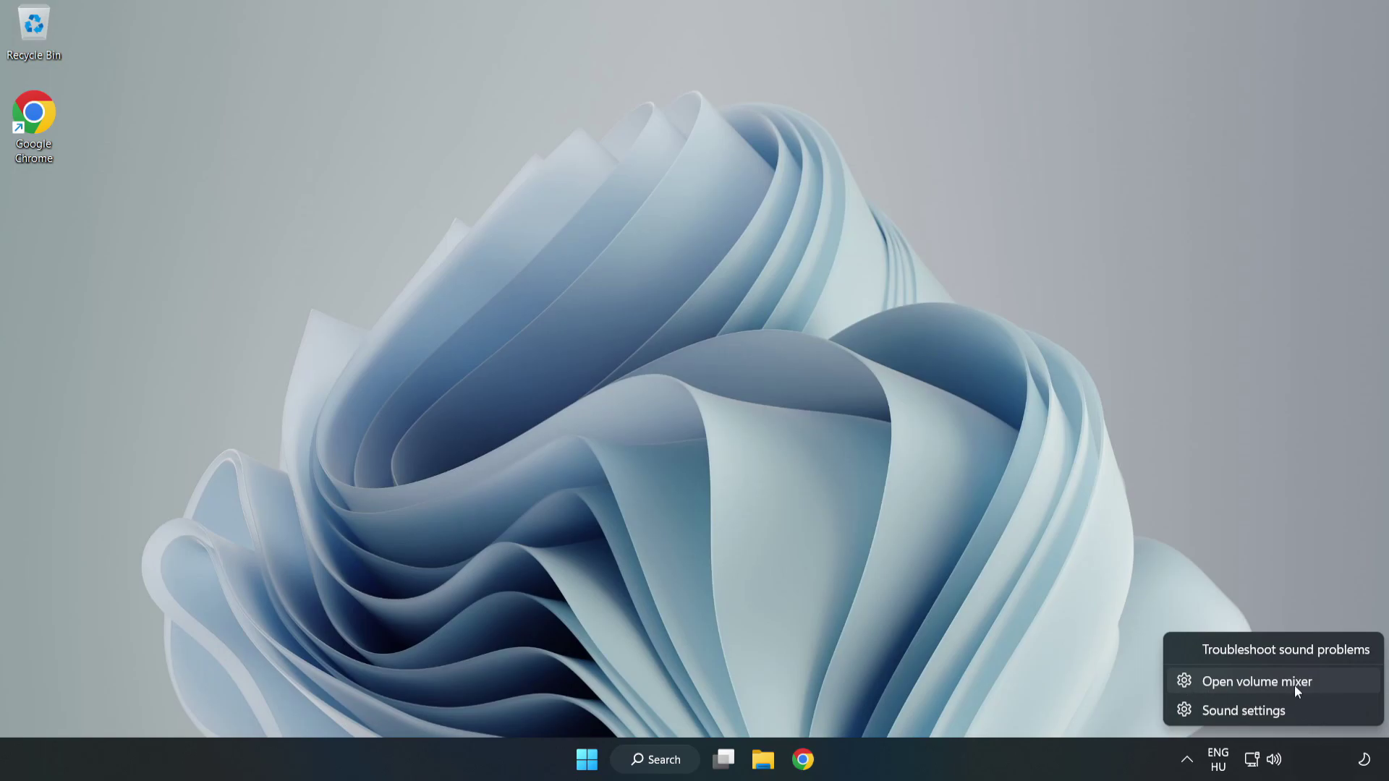
click(1333, 687)
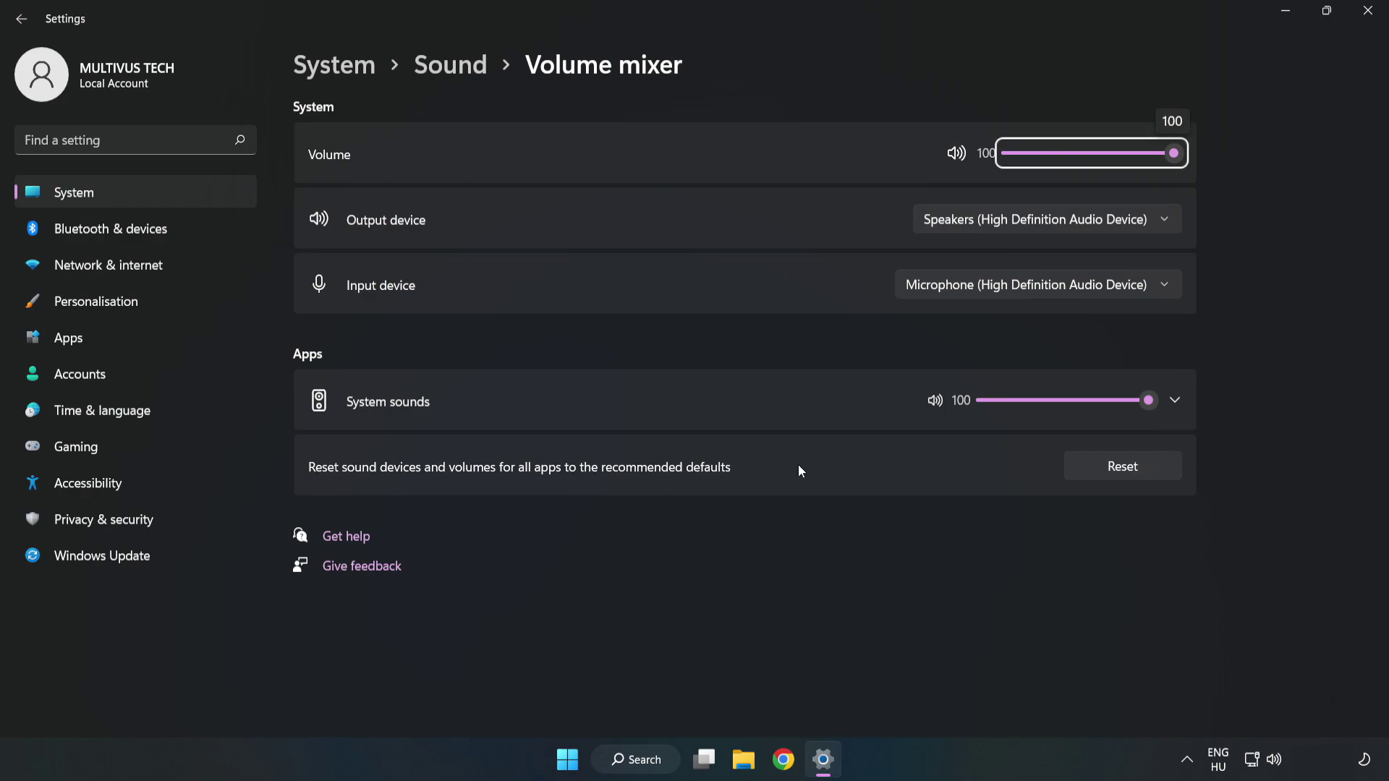
click(1123, 466)
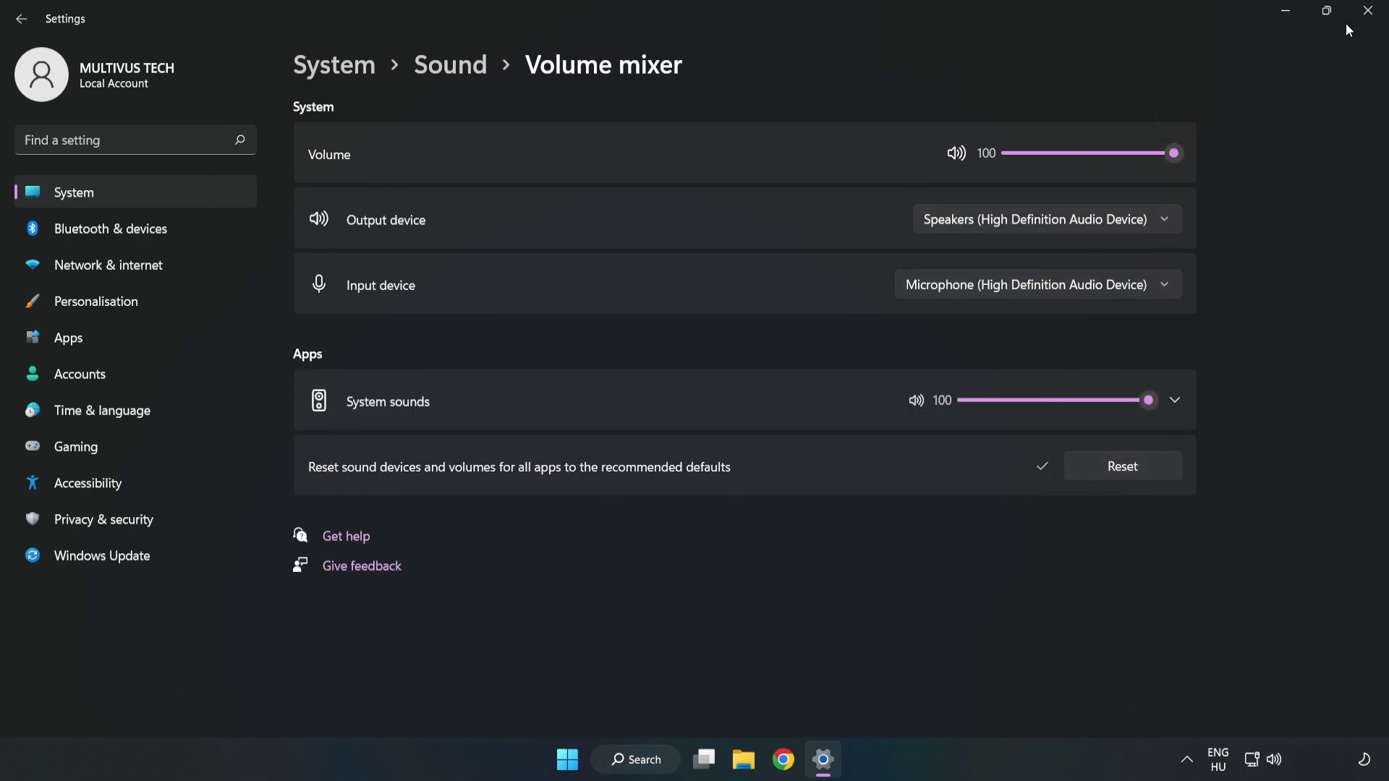
click(1365, 12)
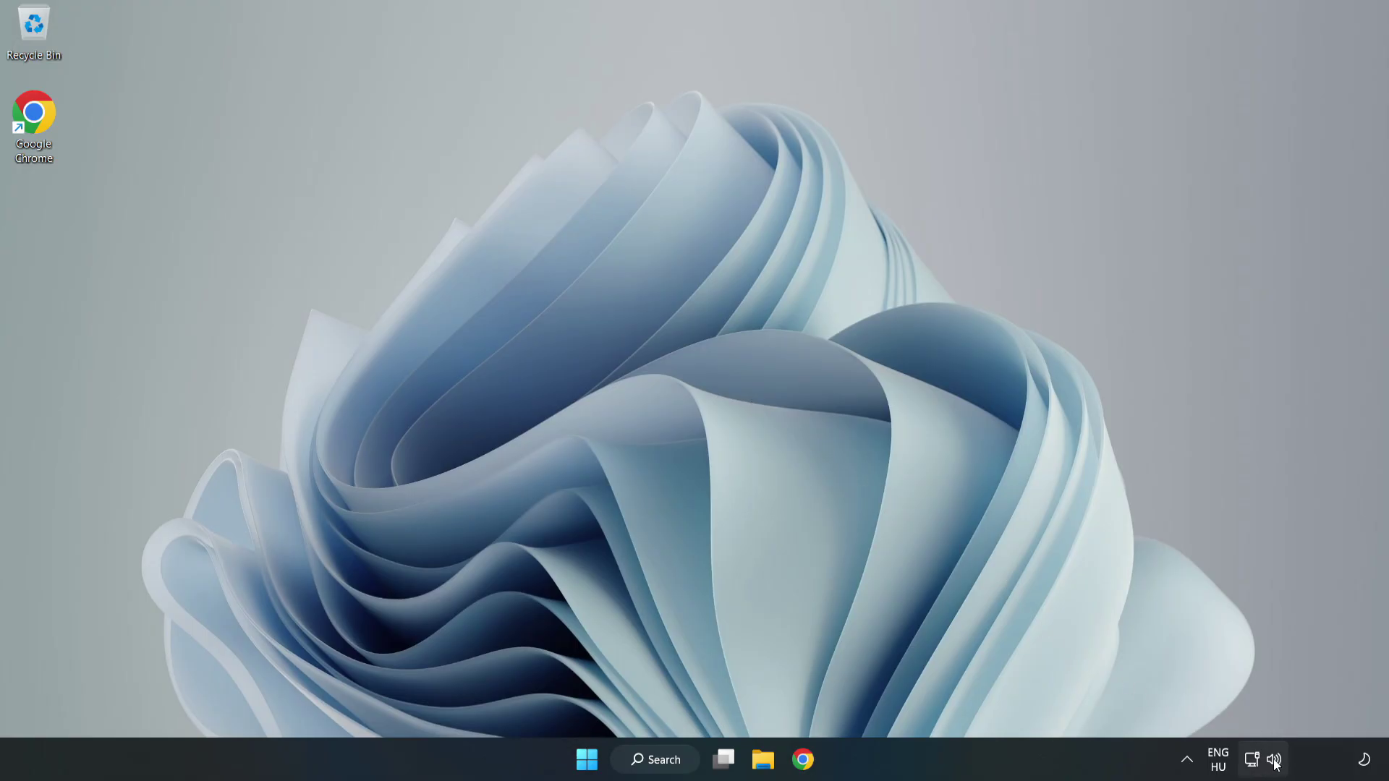
Open the System > Sound settings page and scroll down to the Advanced section
right_click(1274, 762)
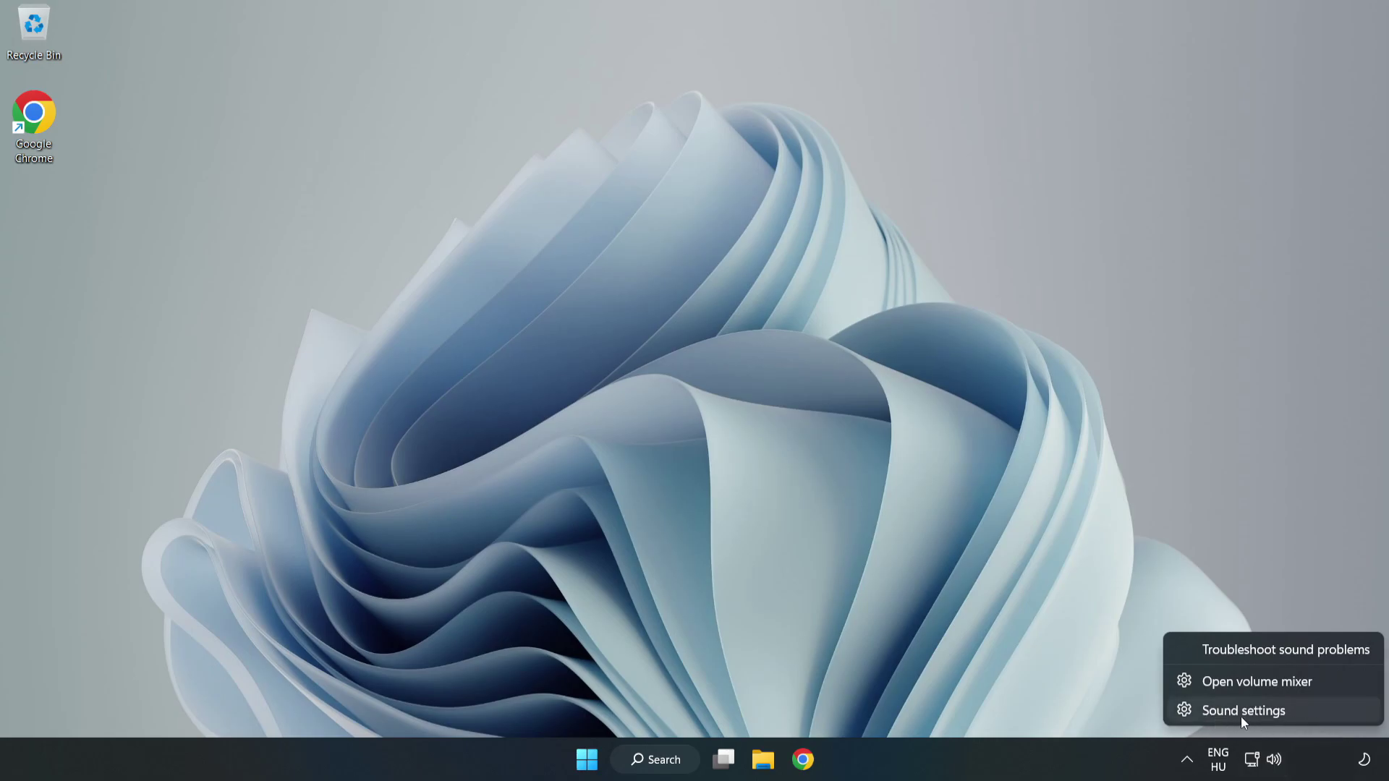
click(1294, 715)
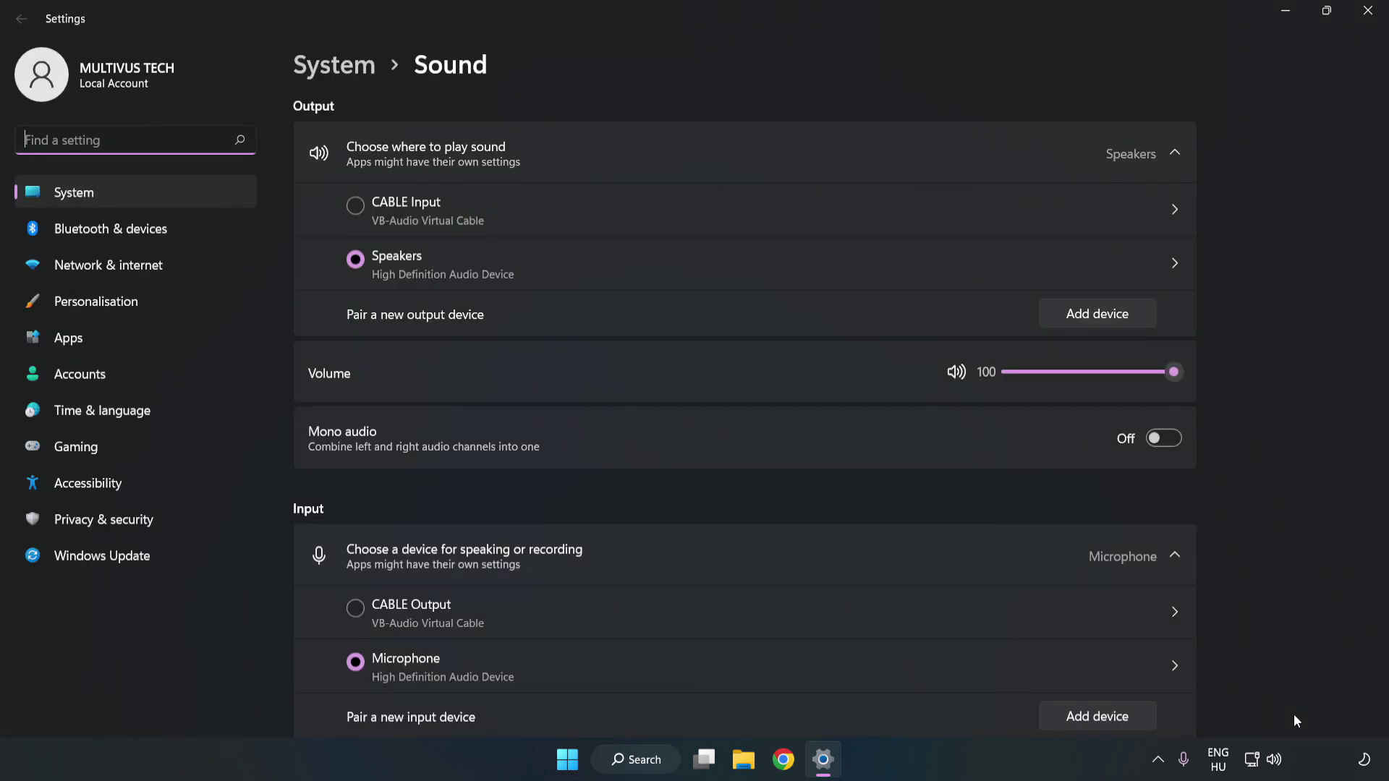
click(1175, 373)
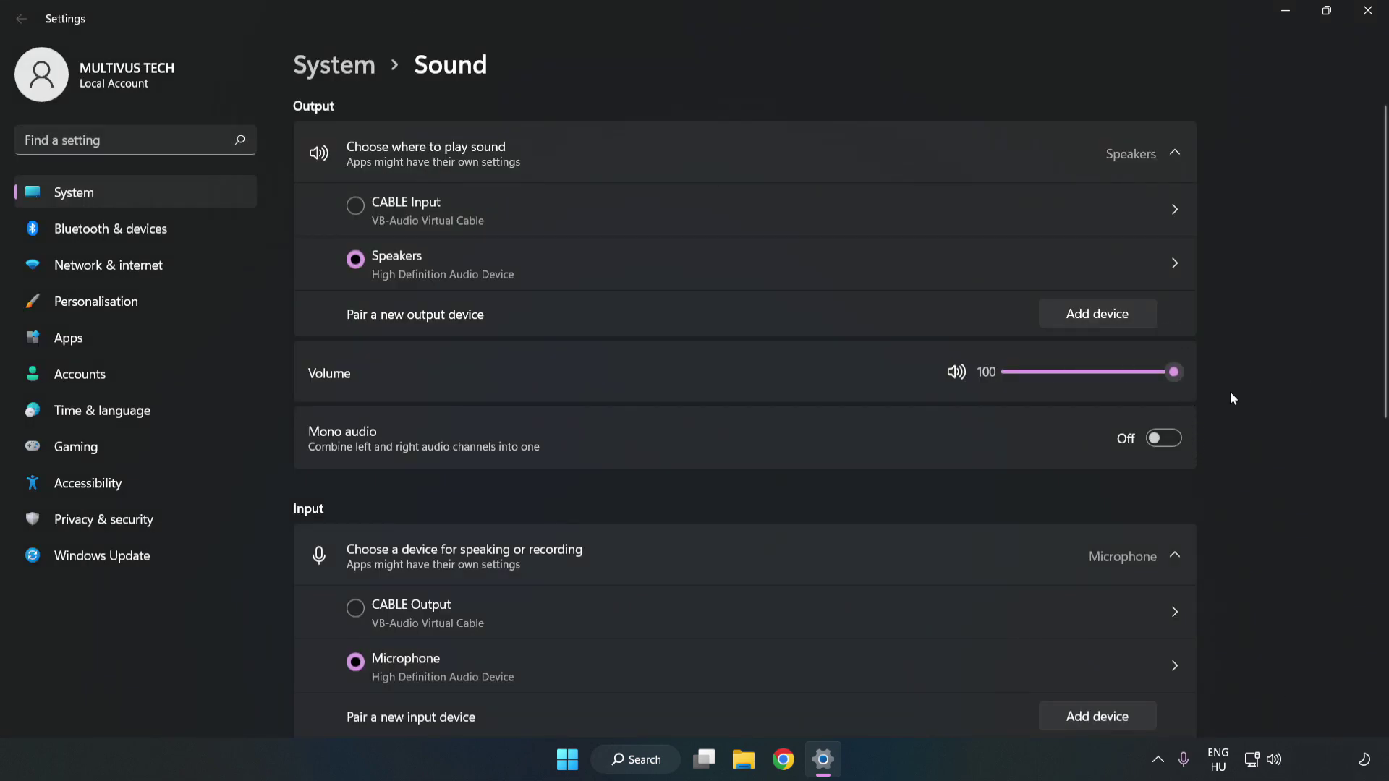
scroll(1354, 347, down, 5)
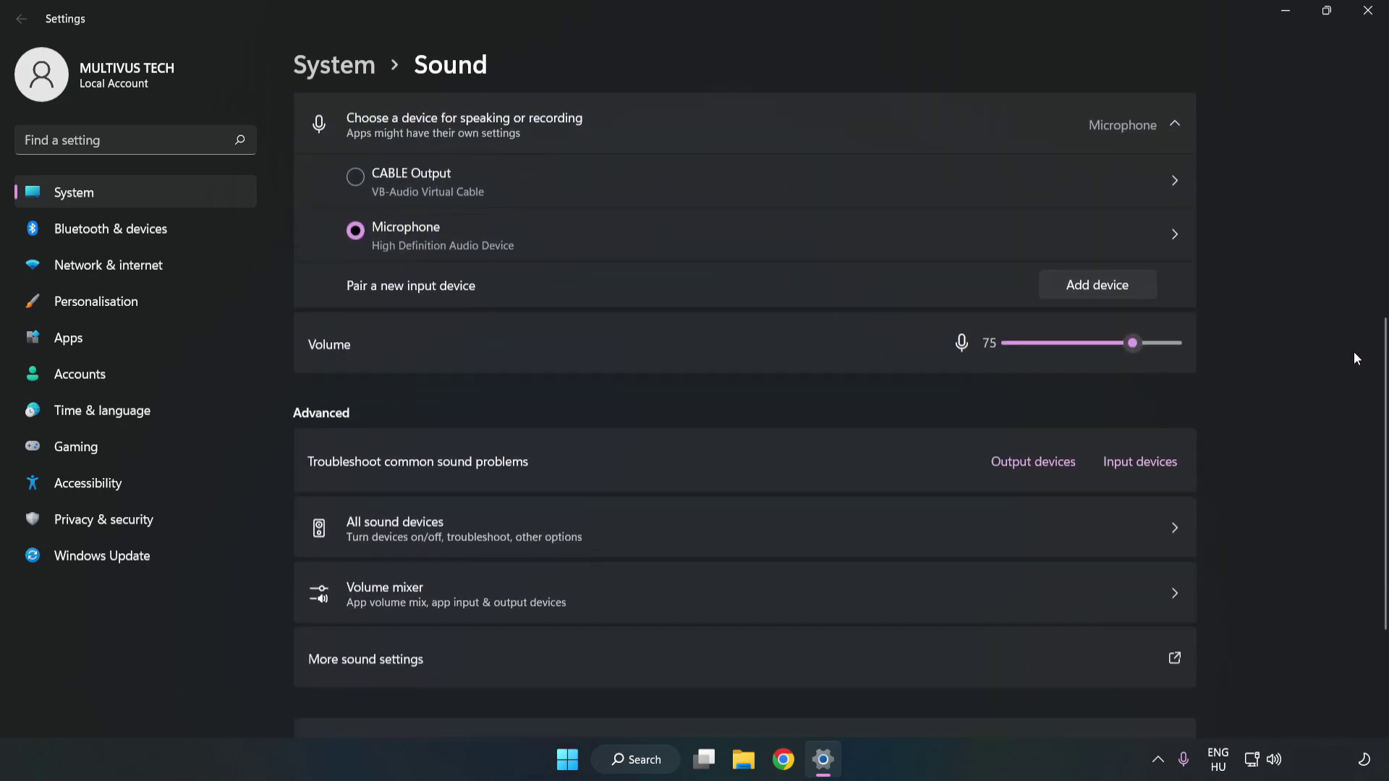
scroll(1356, 359, down, 1)
scroll(1352, 362, down, 1)
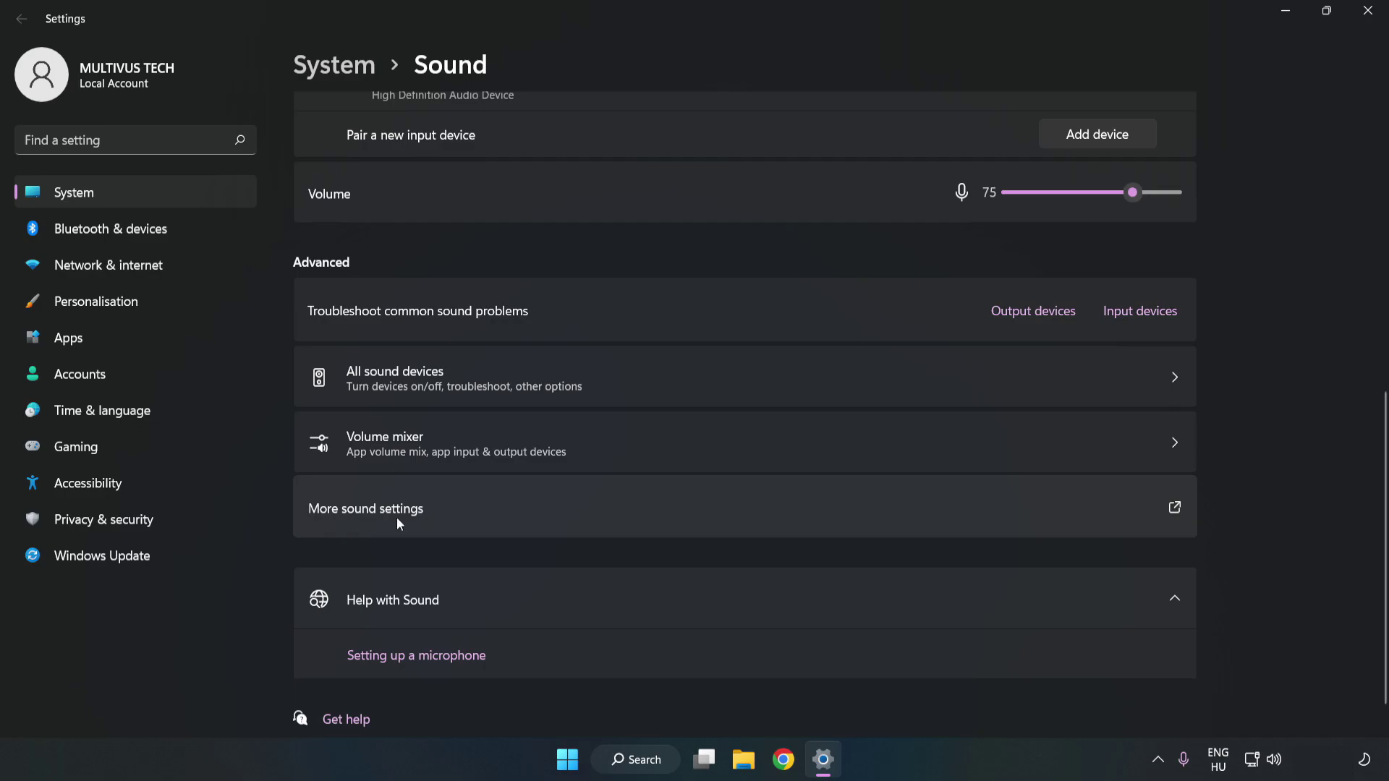
Disable the CABLE Input playback device in the Sound control panel's Playback tab
click(605, 519)
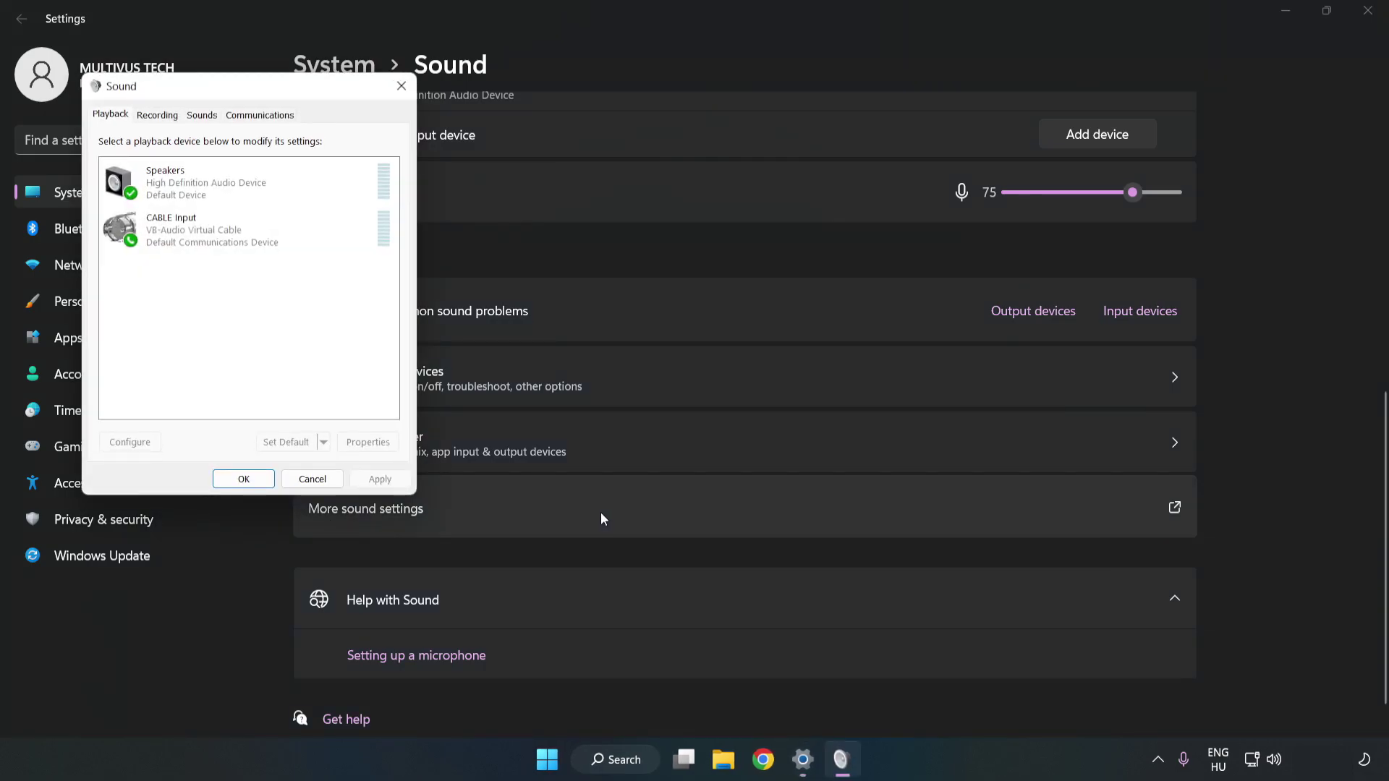
drag(293, 95, 718, 180)
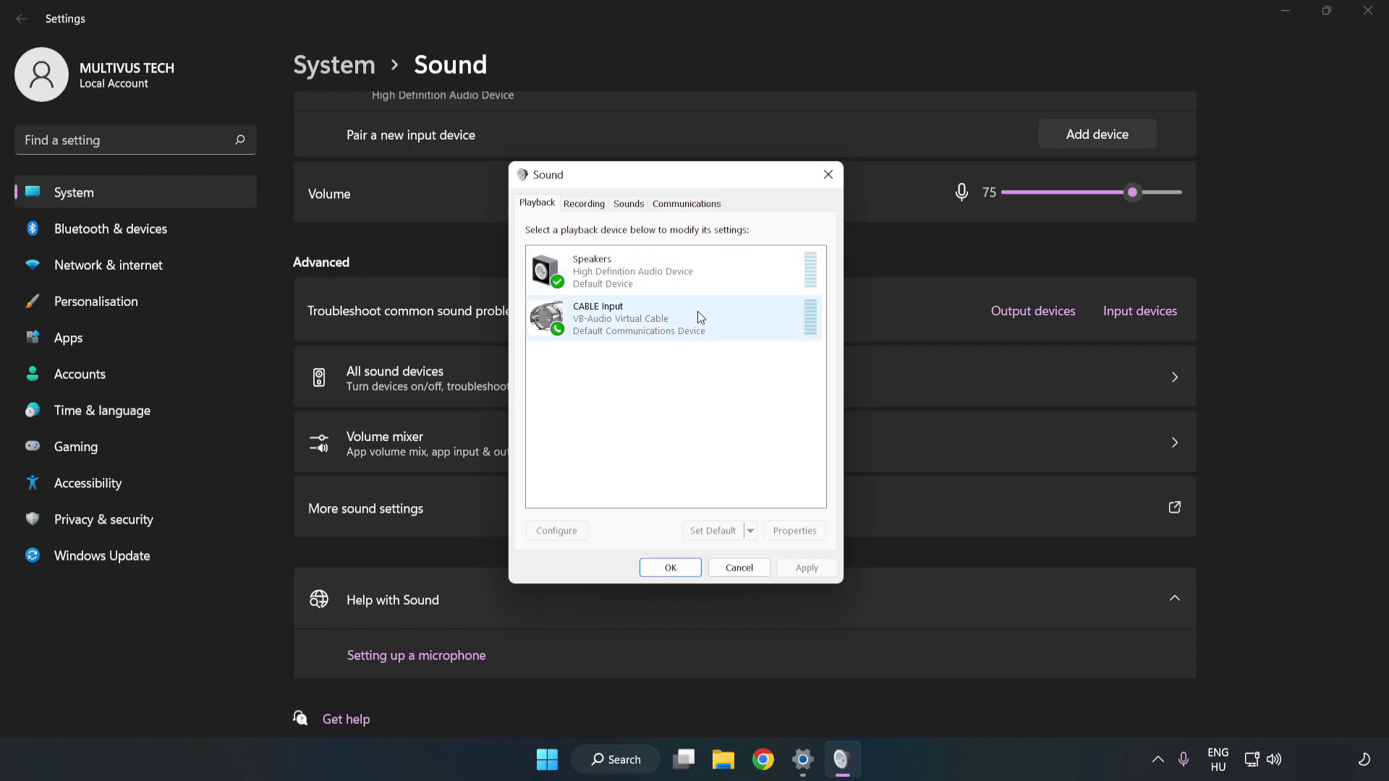
click(554, 319)
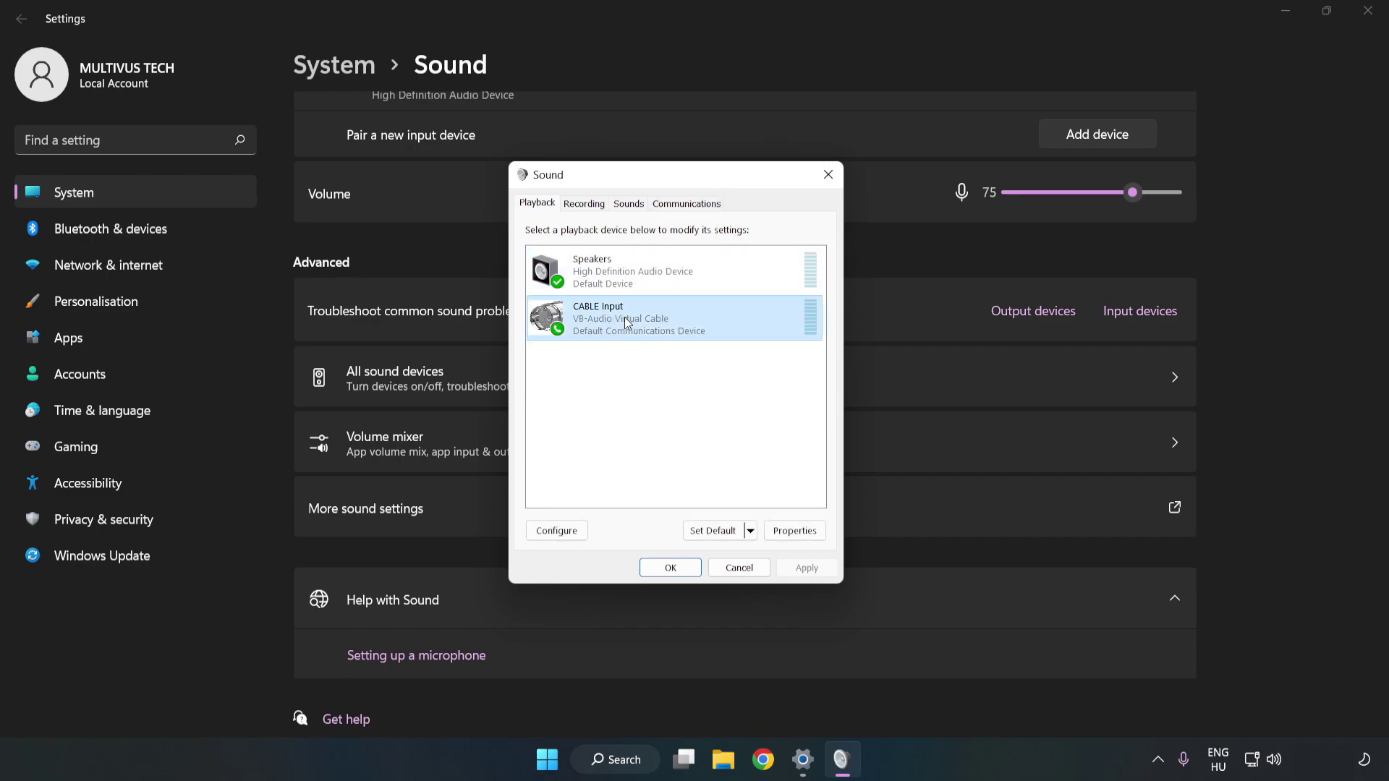
right_click(695, 318)
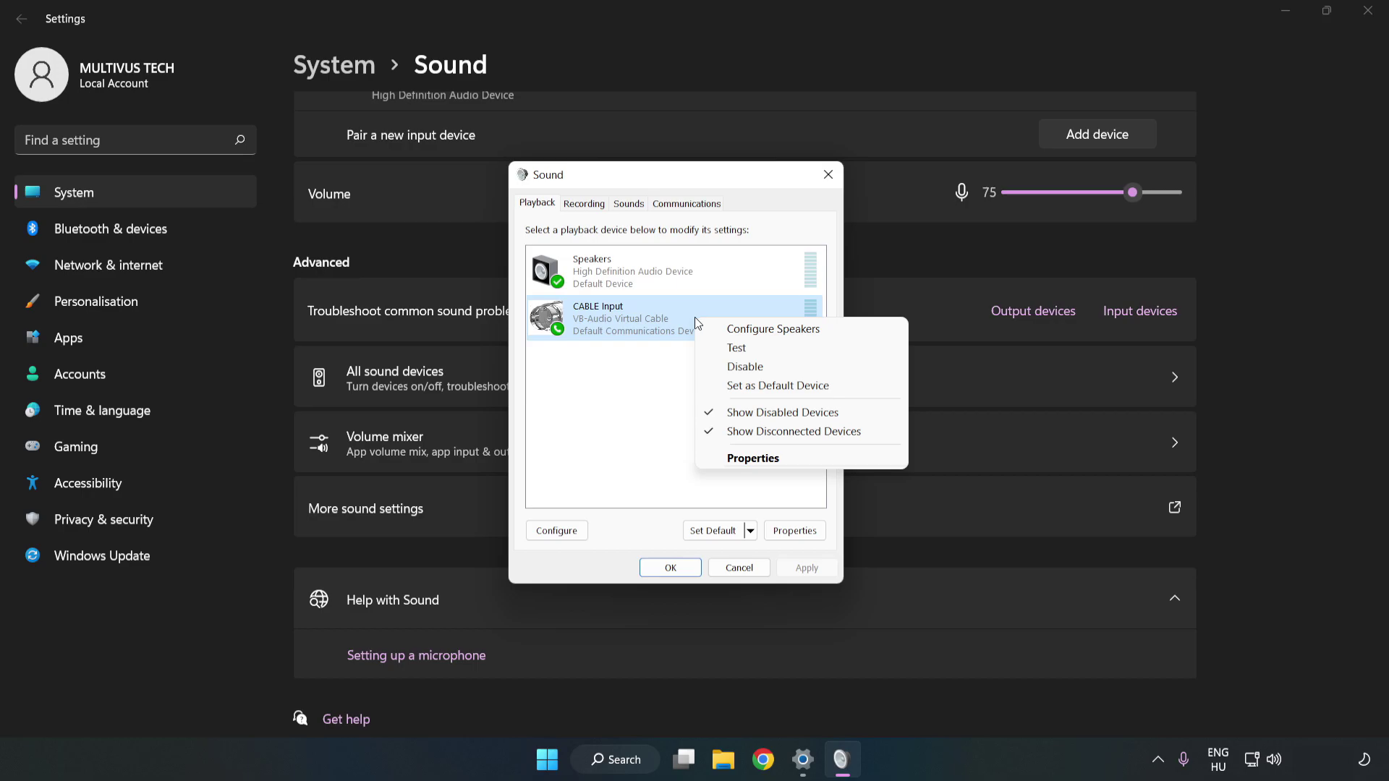
click(779, 375)
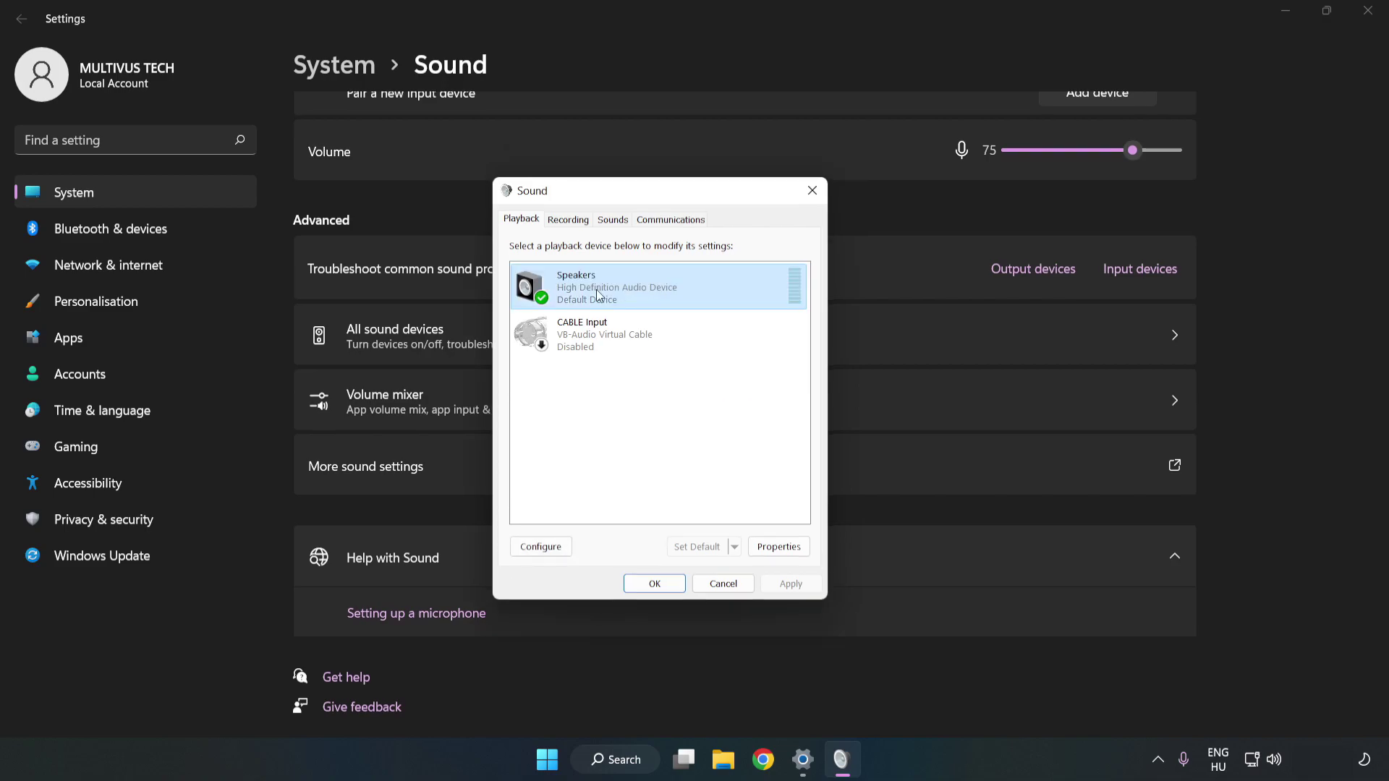
right_click(709, 285)
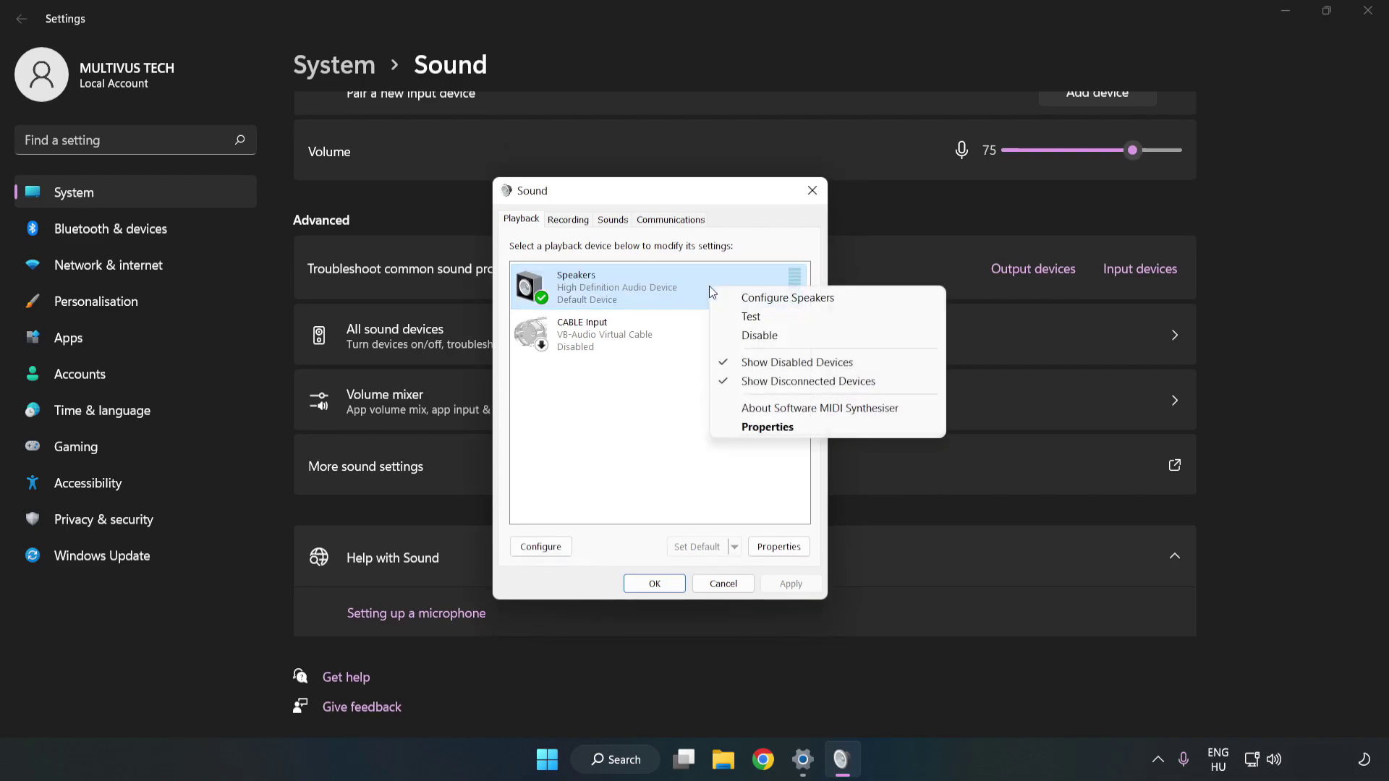
Run Configure Speakers with 7.1 Surround, keeping all optional and full-range speakers ticked
click(789, 297)
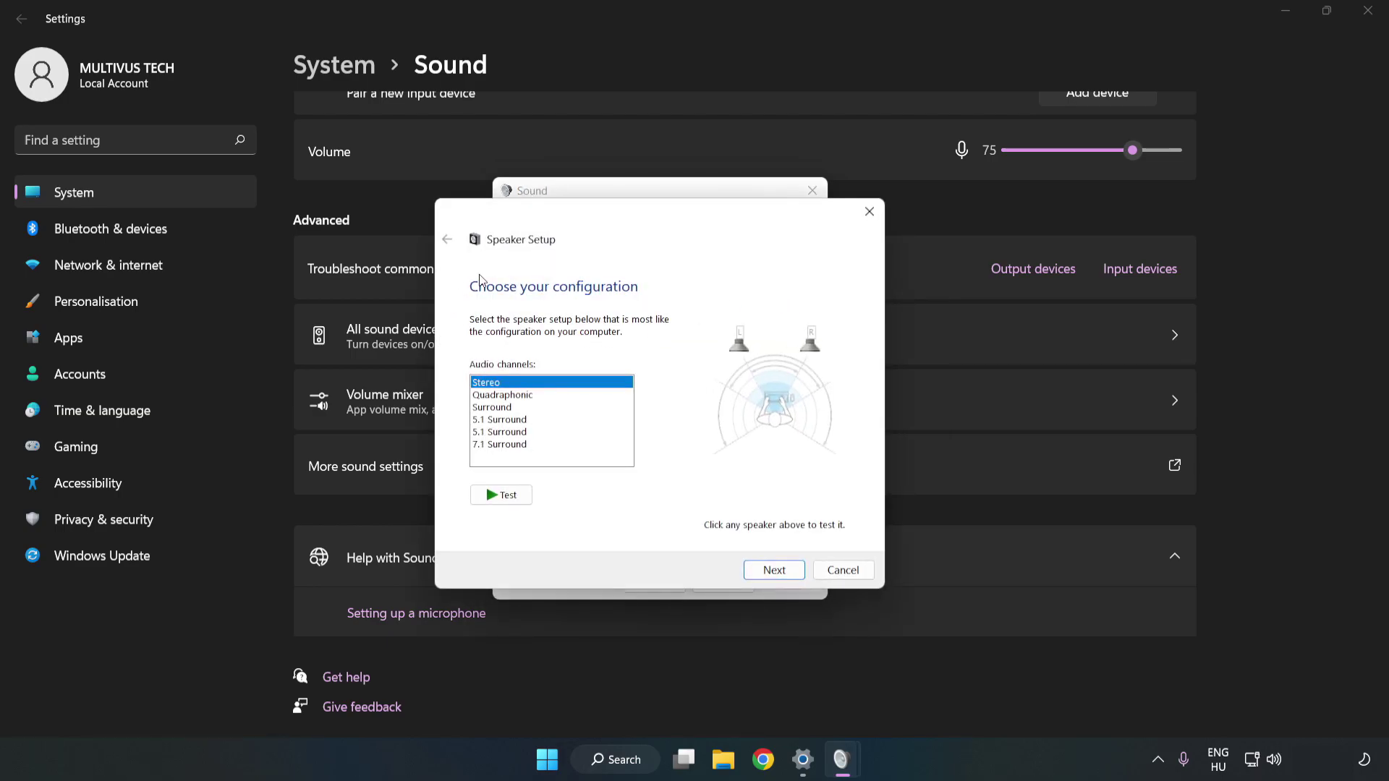
click(512, 397)
click(510, 444)
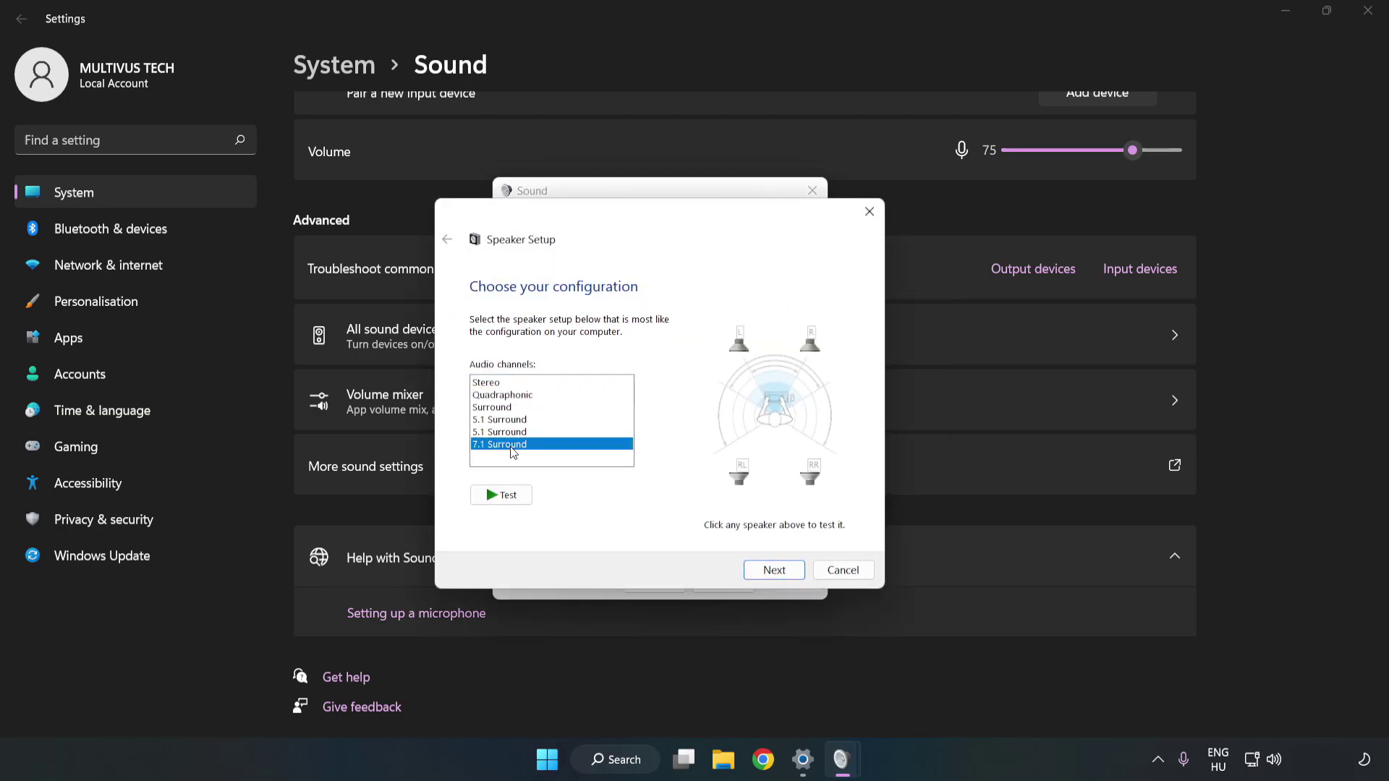
click(773, 571)
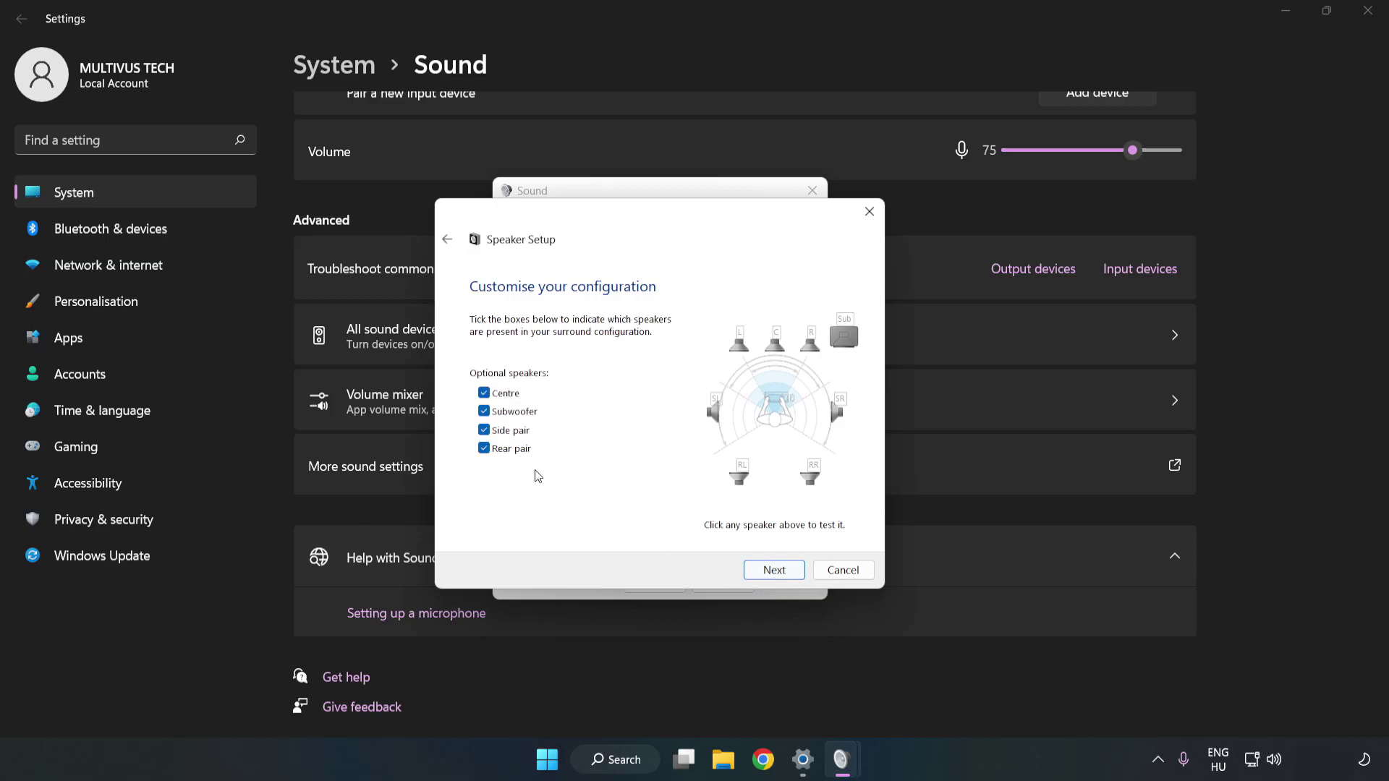
click(769, 570)
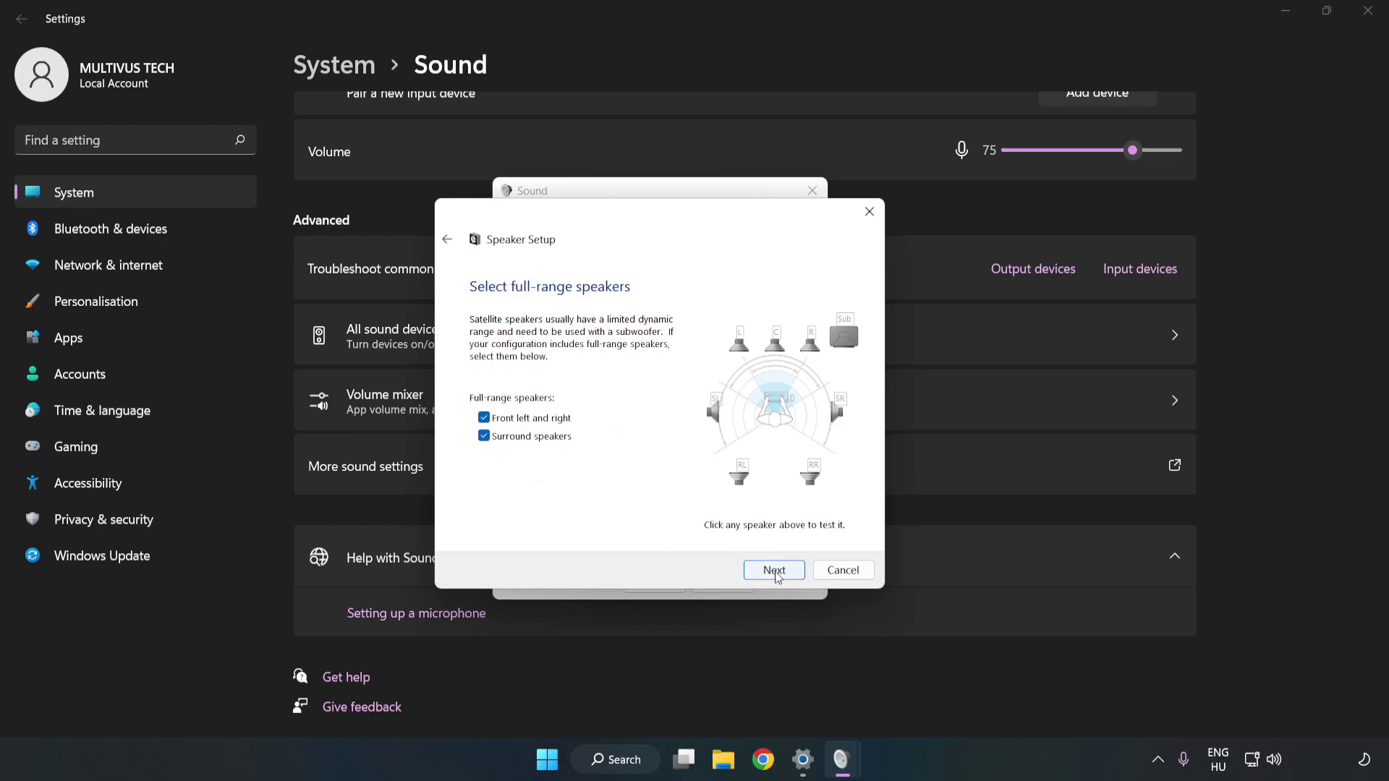
click(775, 572)
click(774, 571)
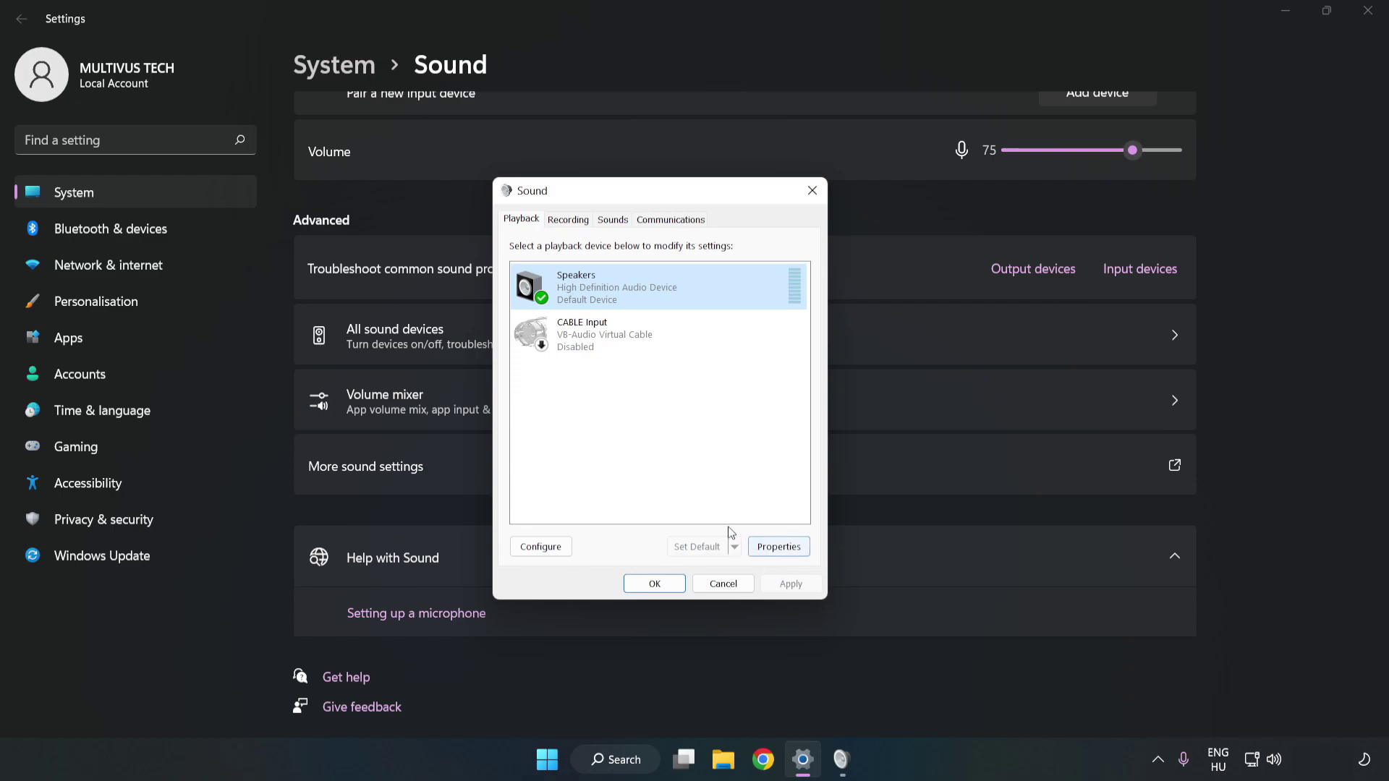
In Speakers Properties, turn off all sound enhancements
click(788, 553)
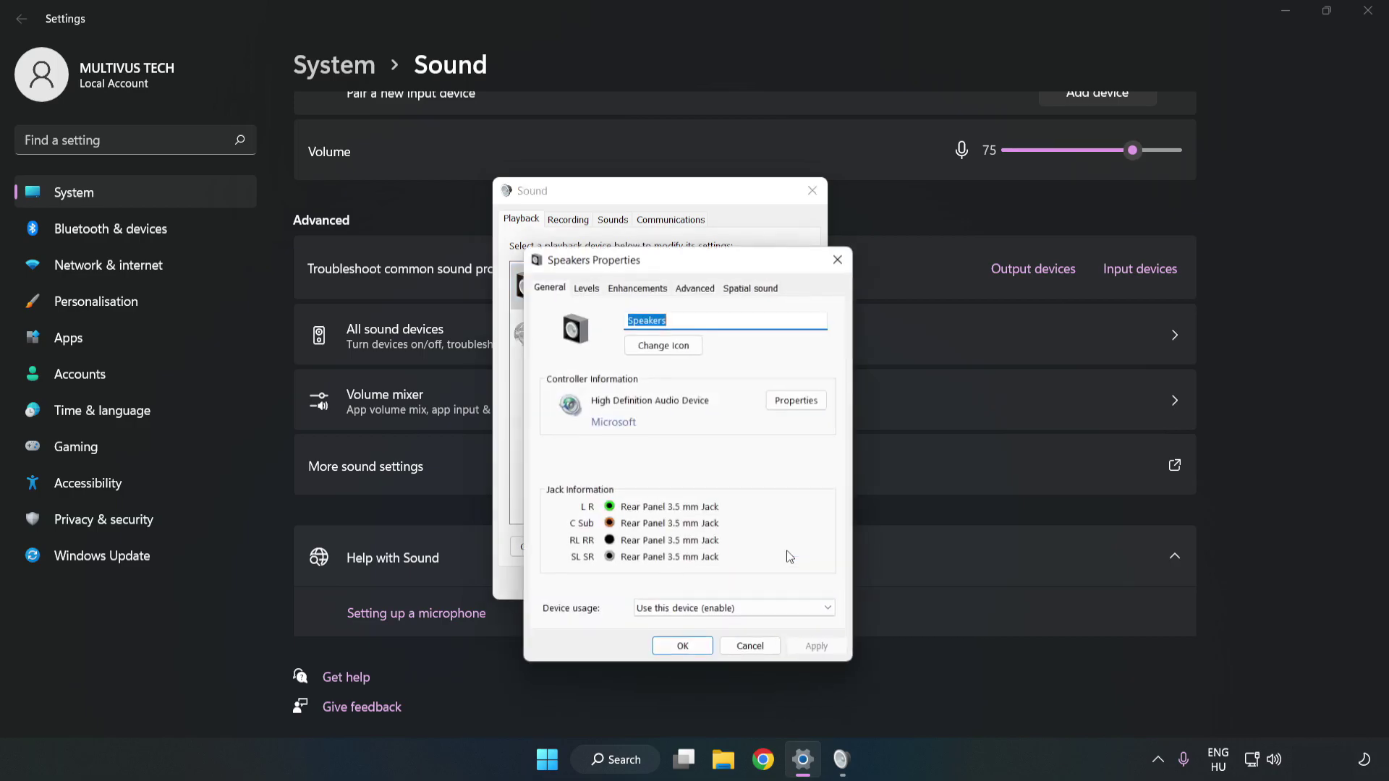
drag(694, 274, 659, 197)
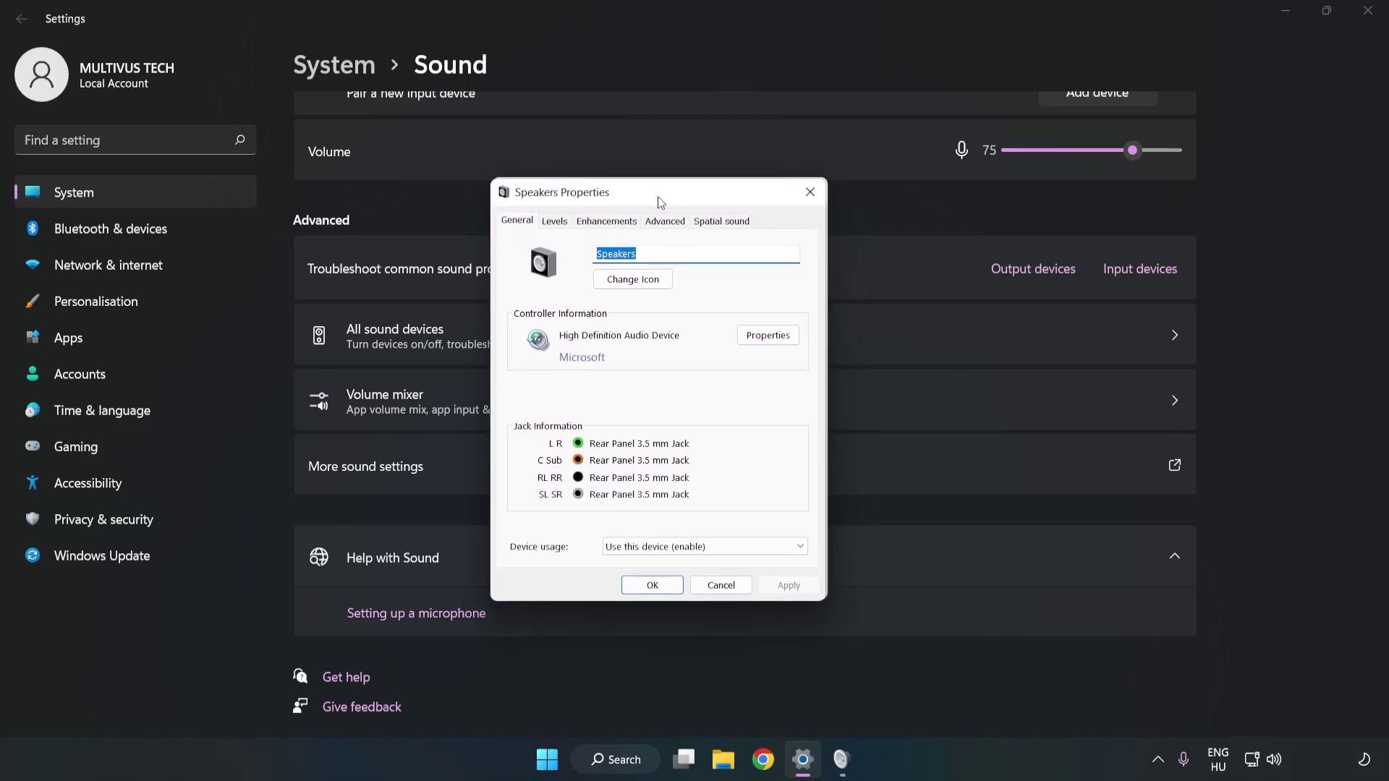
click(606, 221)
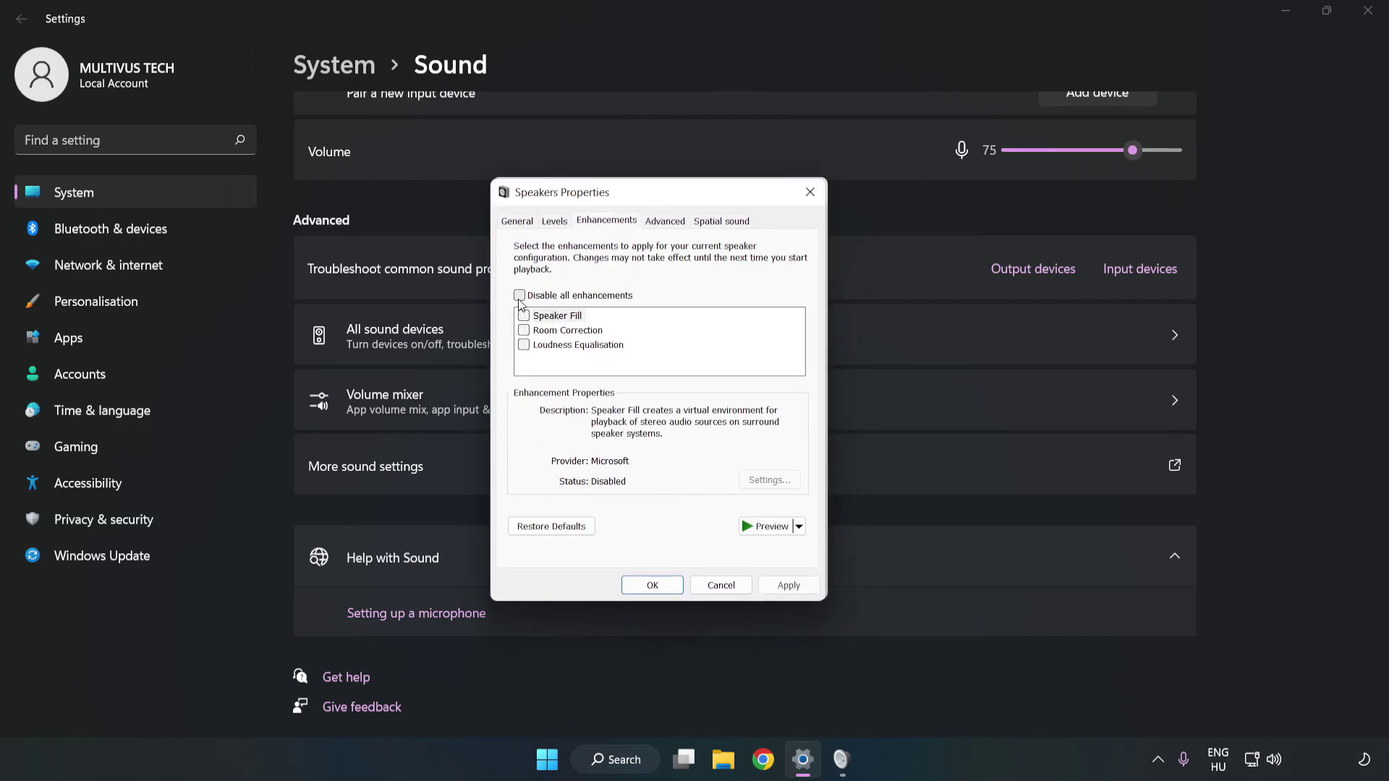
click(518, 296)
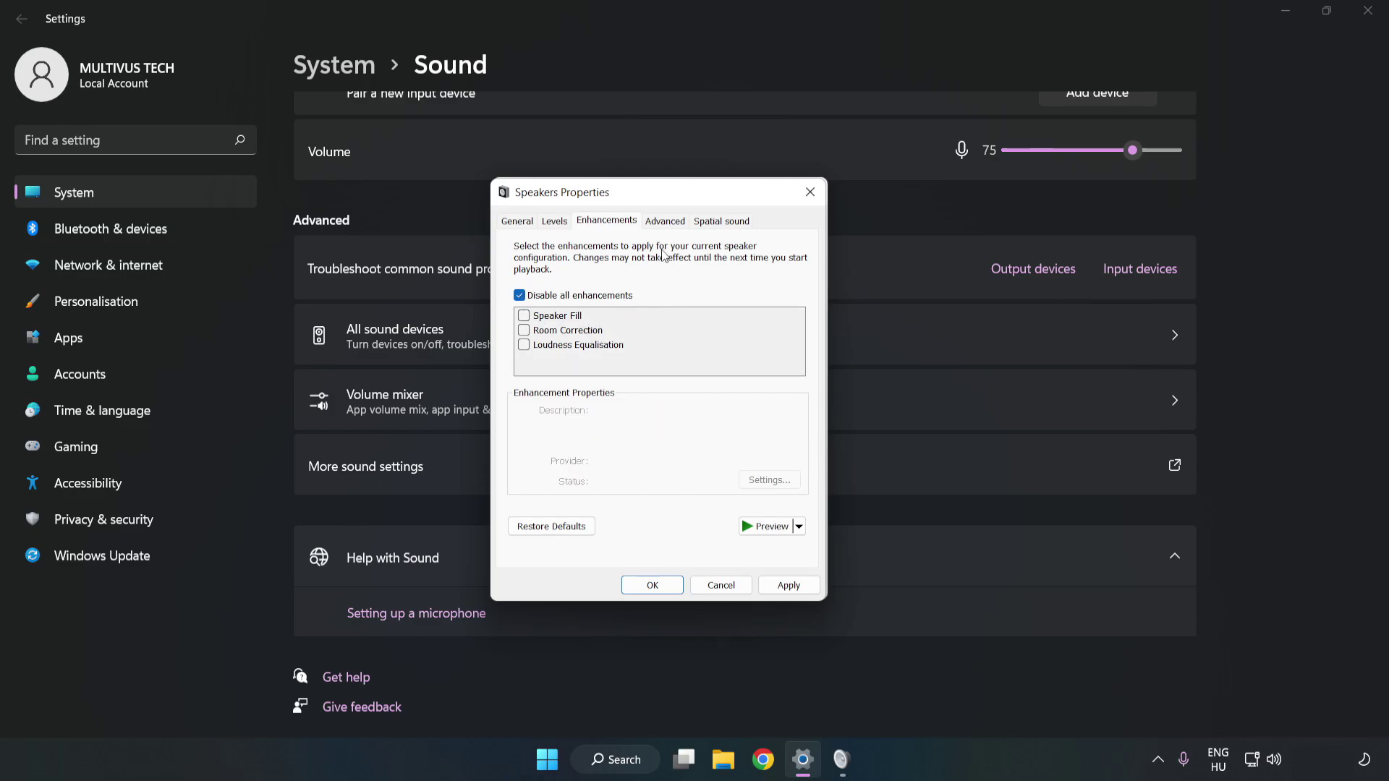
Keep the default format at 16 bit, 48000 Hz (DVD Quality), apply, and close both sound dialogs
click(666, 224)
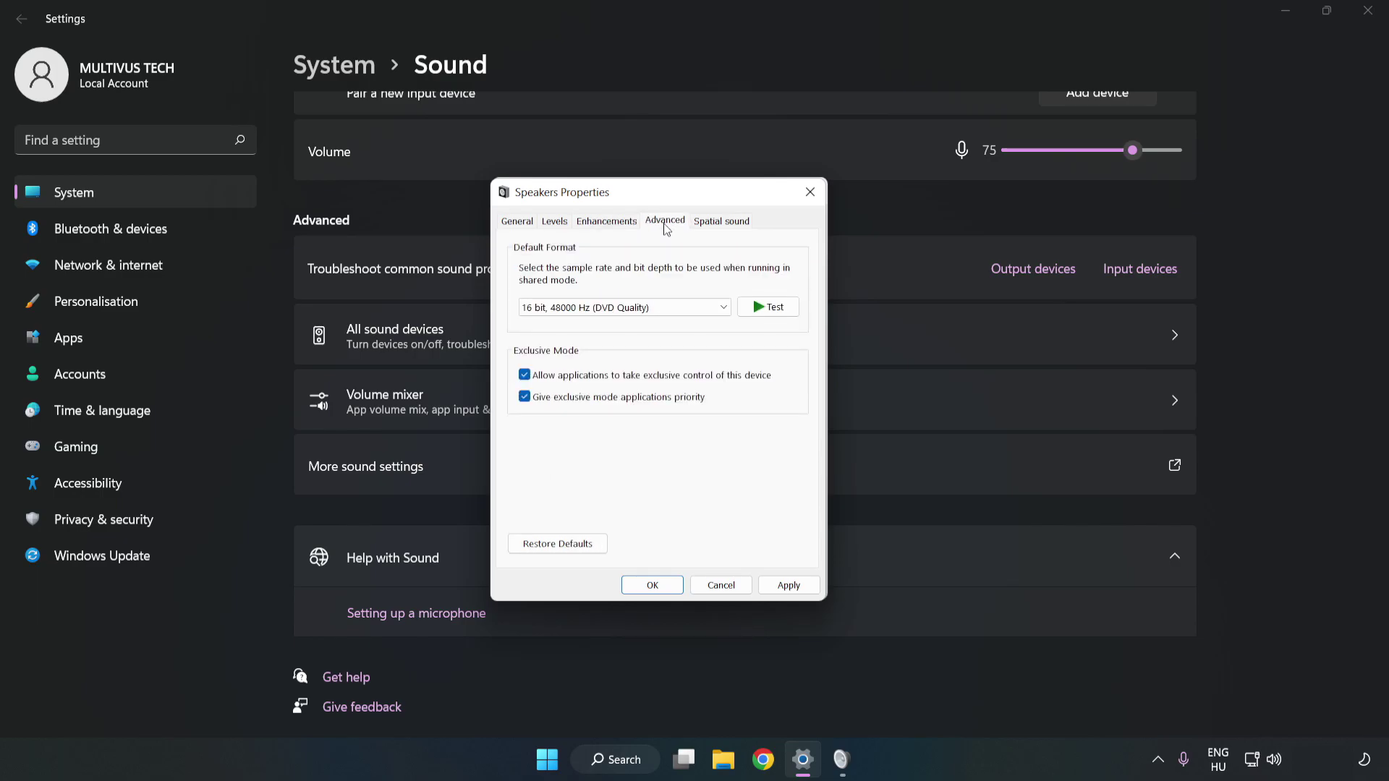
click(666, 311)
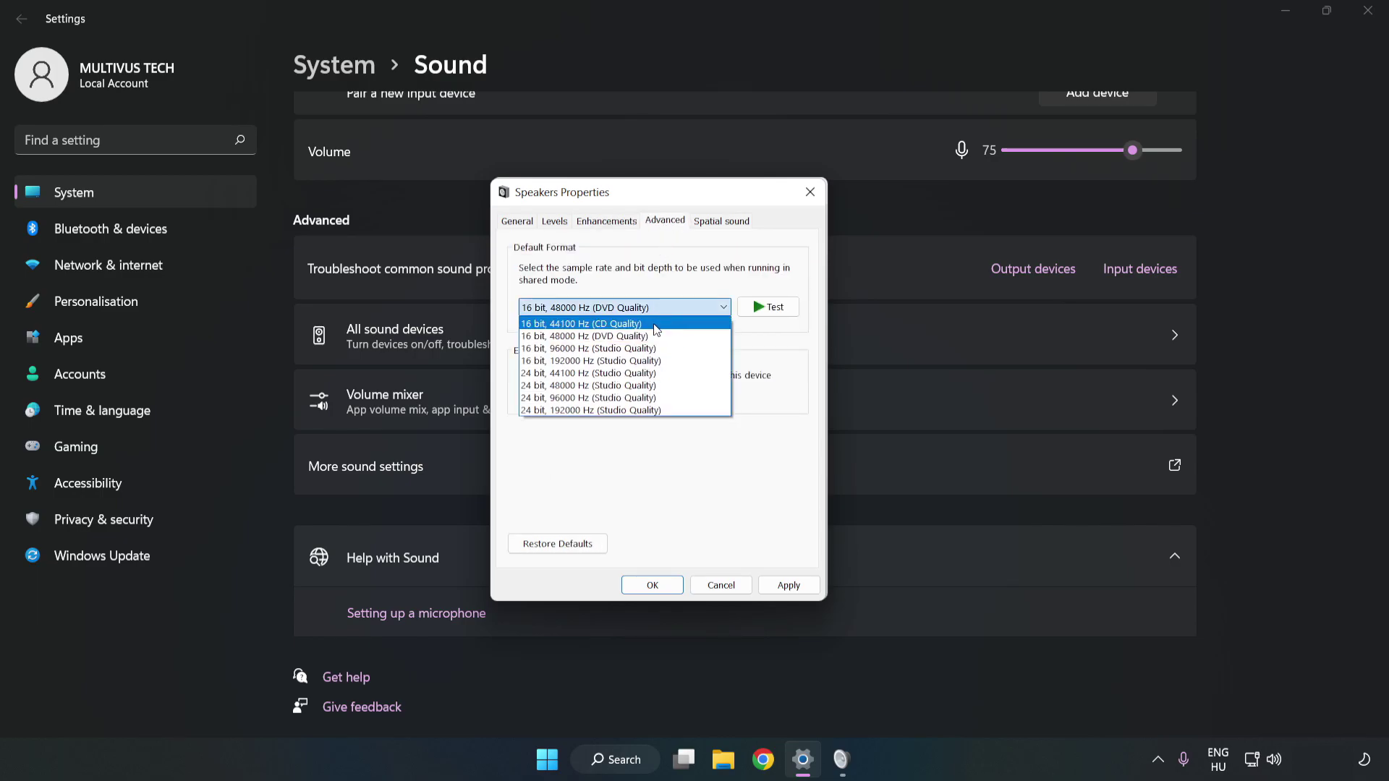
click(648, 338)
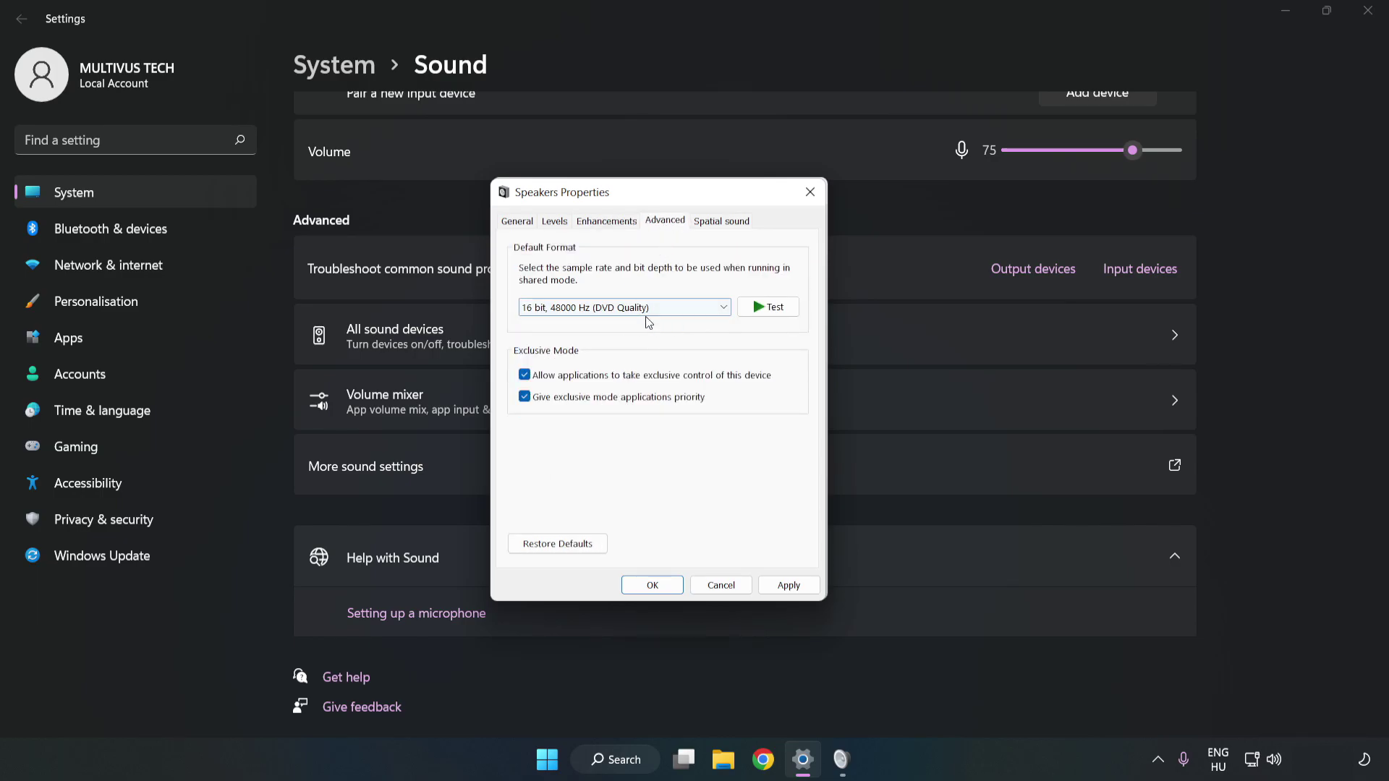
click(809, 587)
click(809, 587)
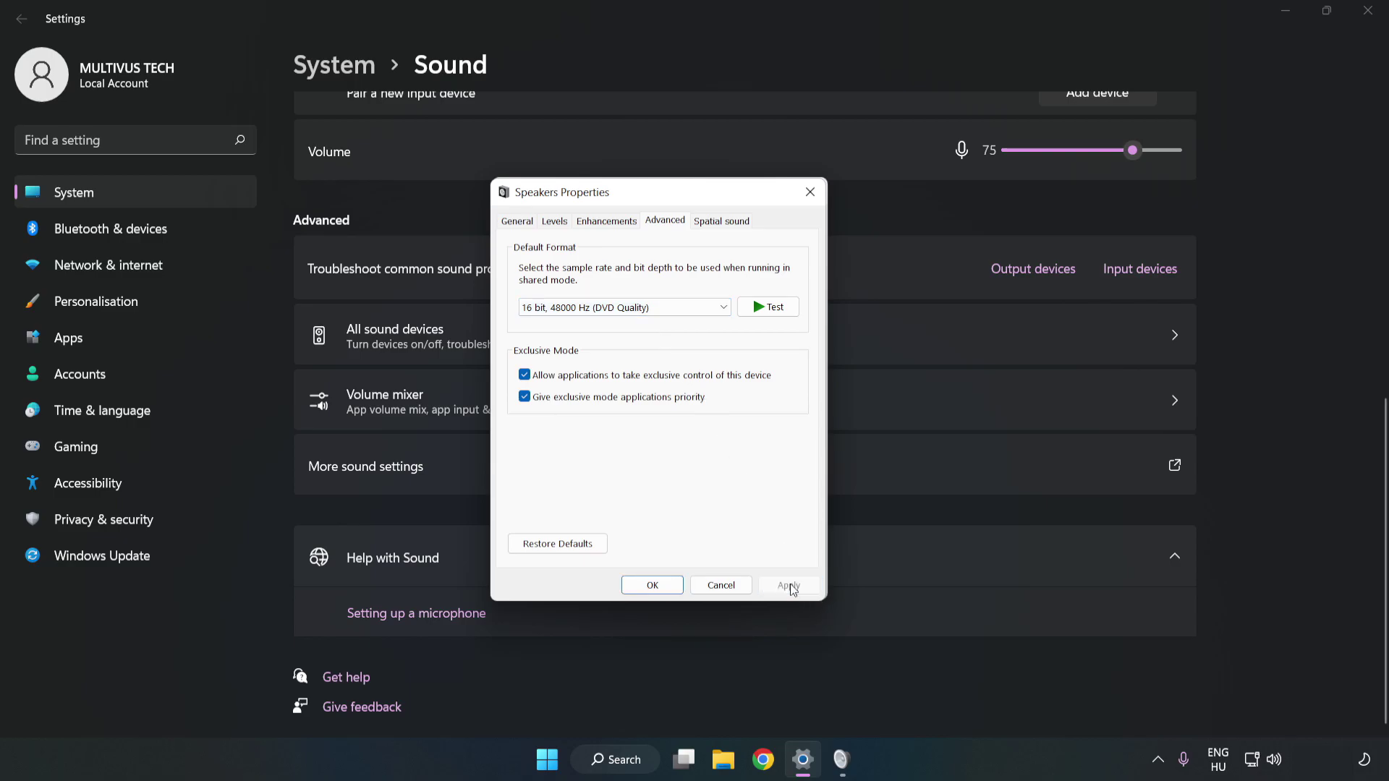
click(653, 586)
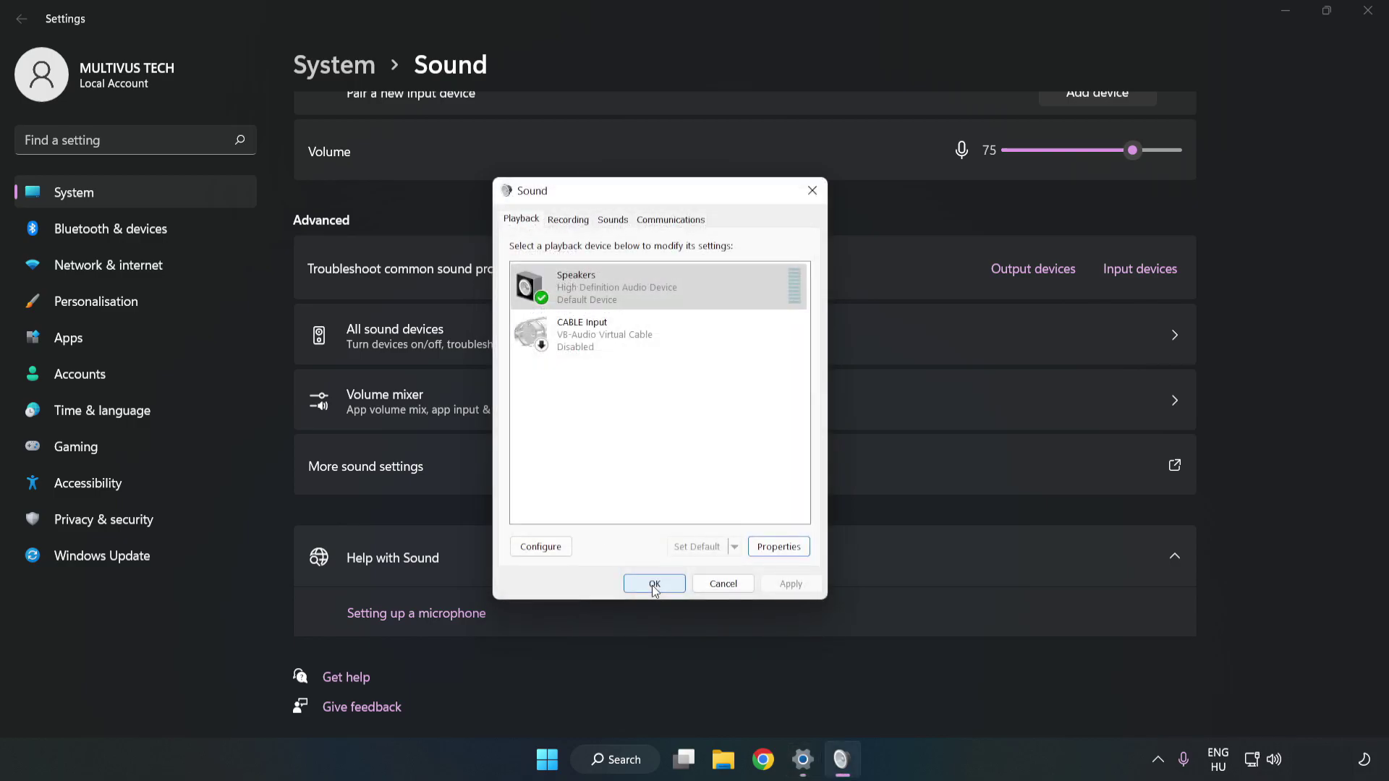
click(654, 583)
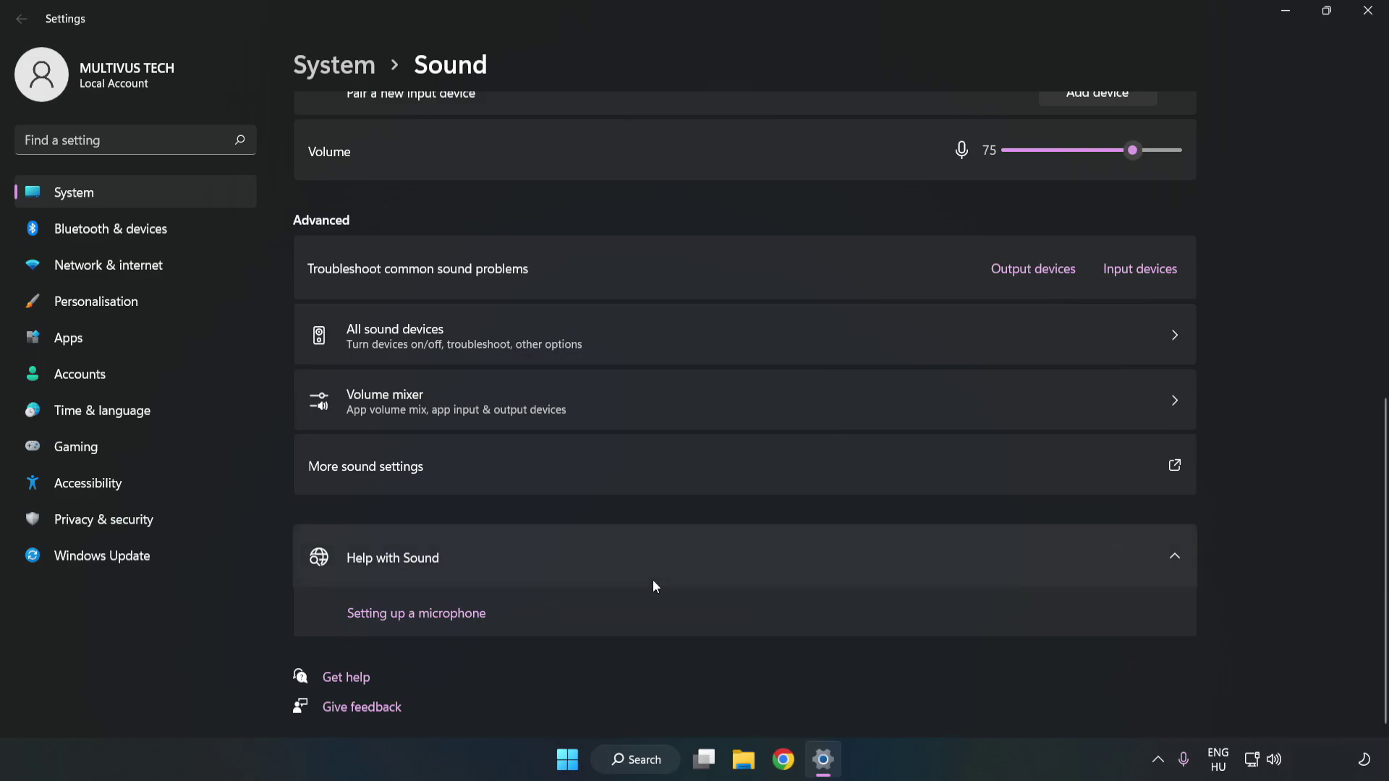
Close Settings and bring up the Start menu's power options
click(1366, 11)
click(587, 759)
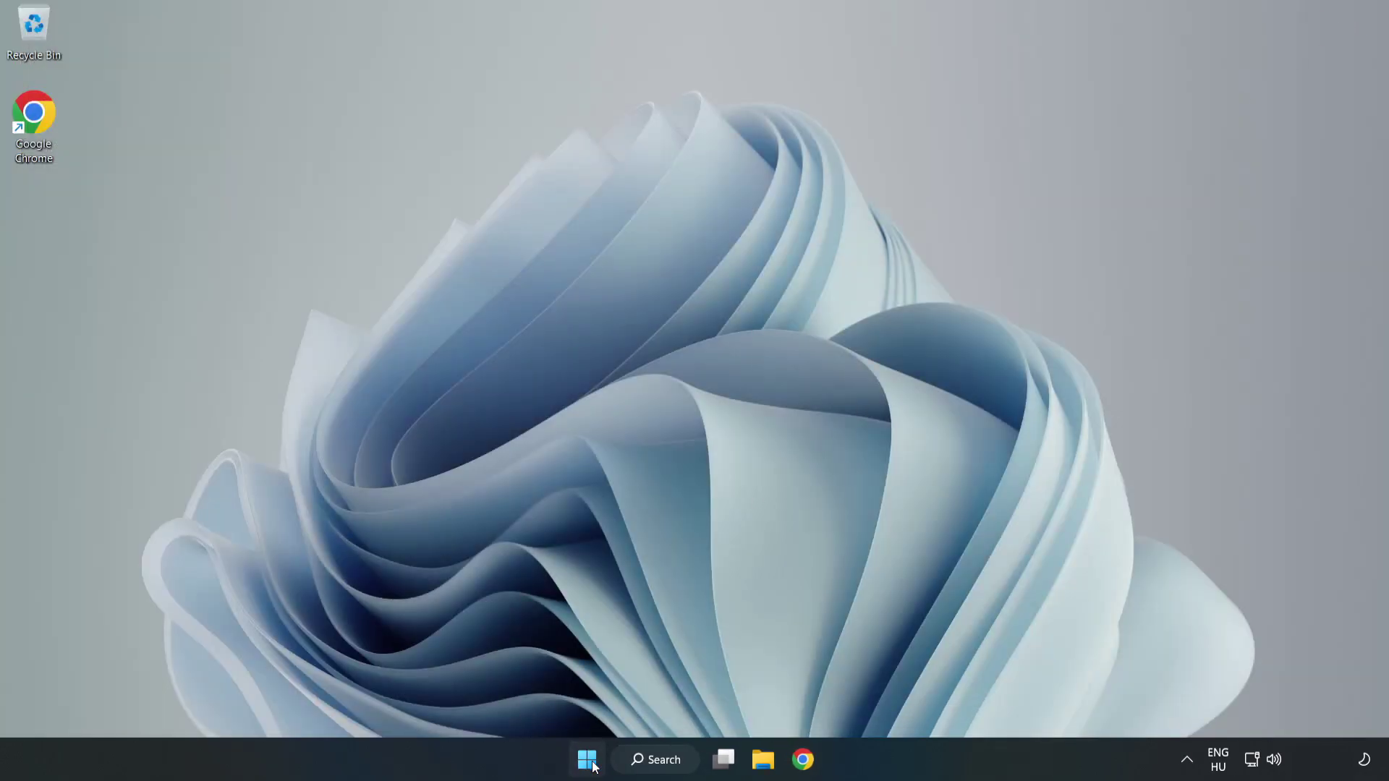
click(926, 701)
Search for 'device manager' and open Device Manager from the results
click(680, 763)
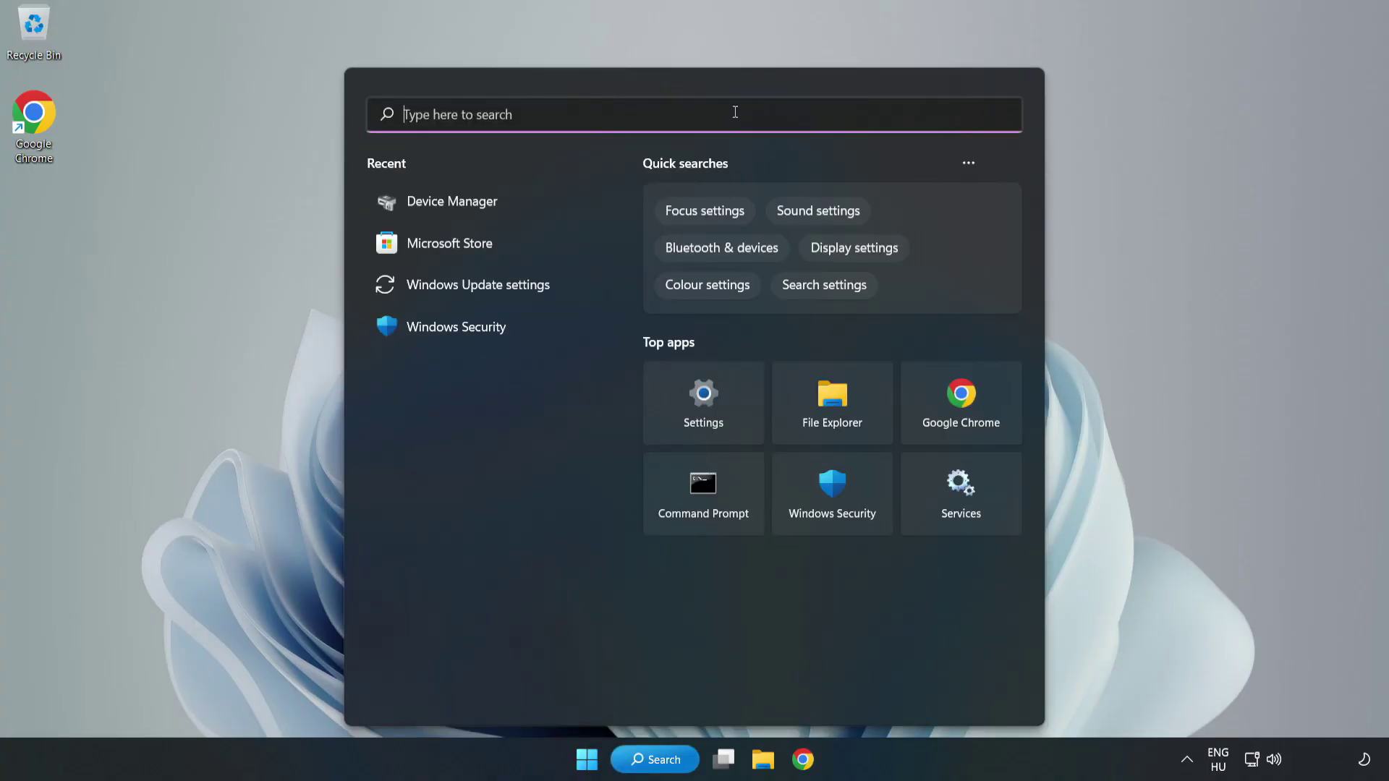
text(device mag)
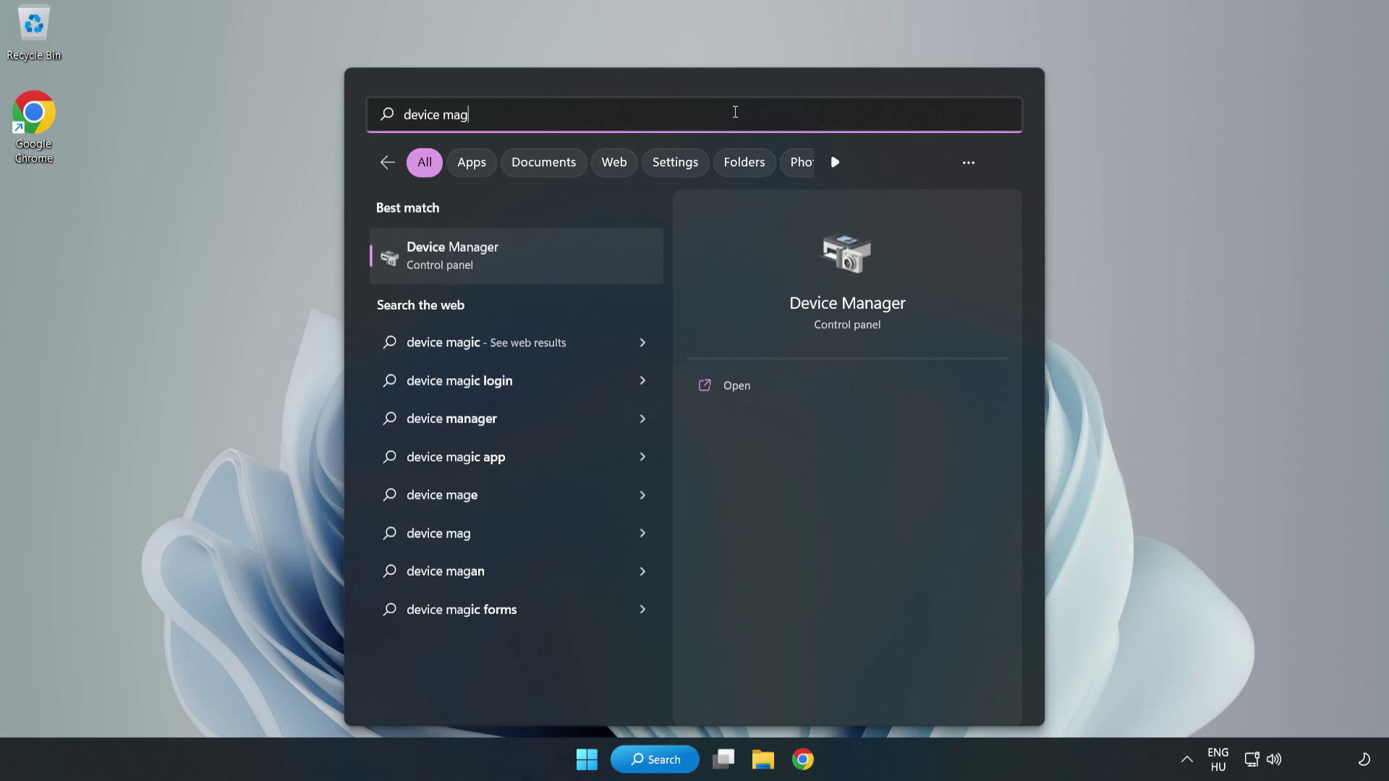
key(BackSpace)
text(nager)
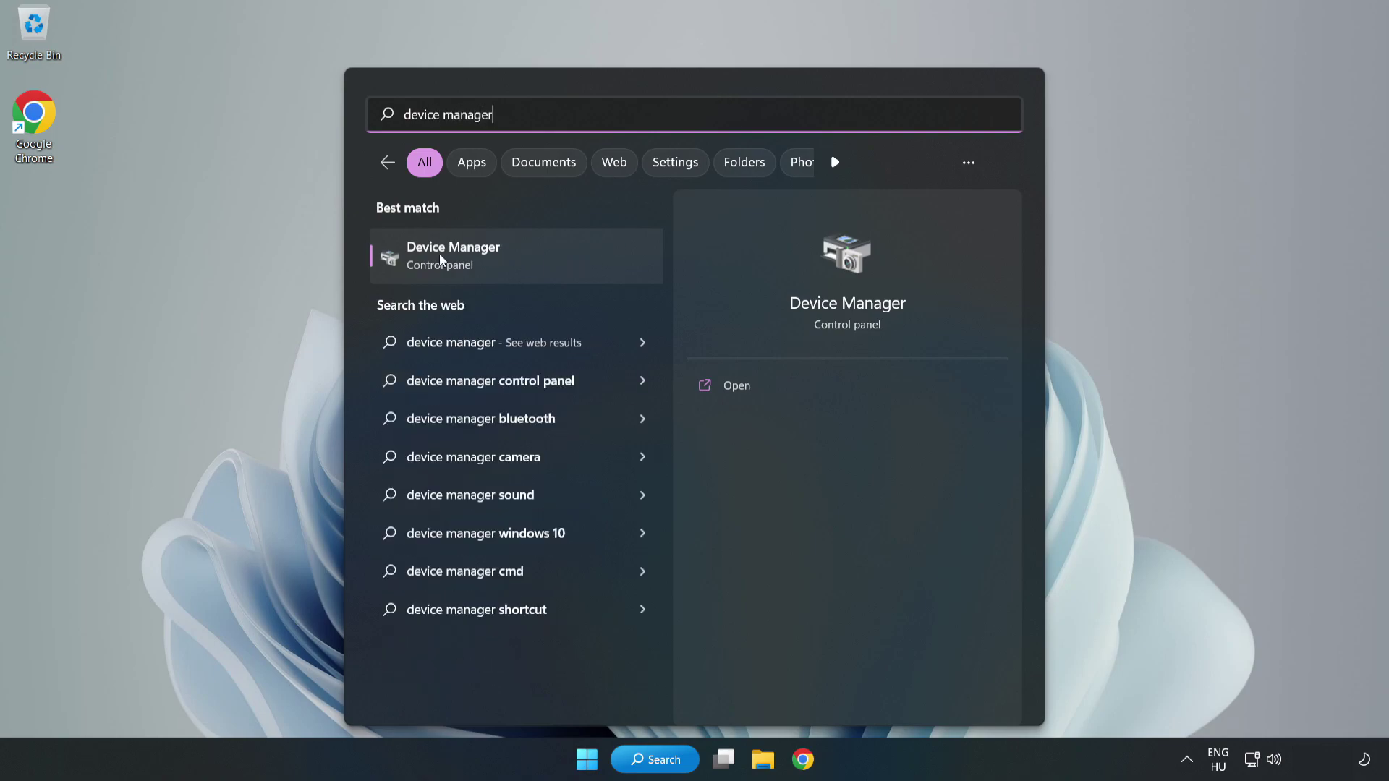
click(541, 261)
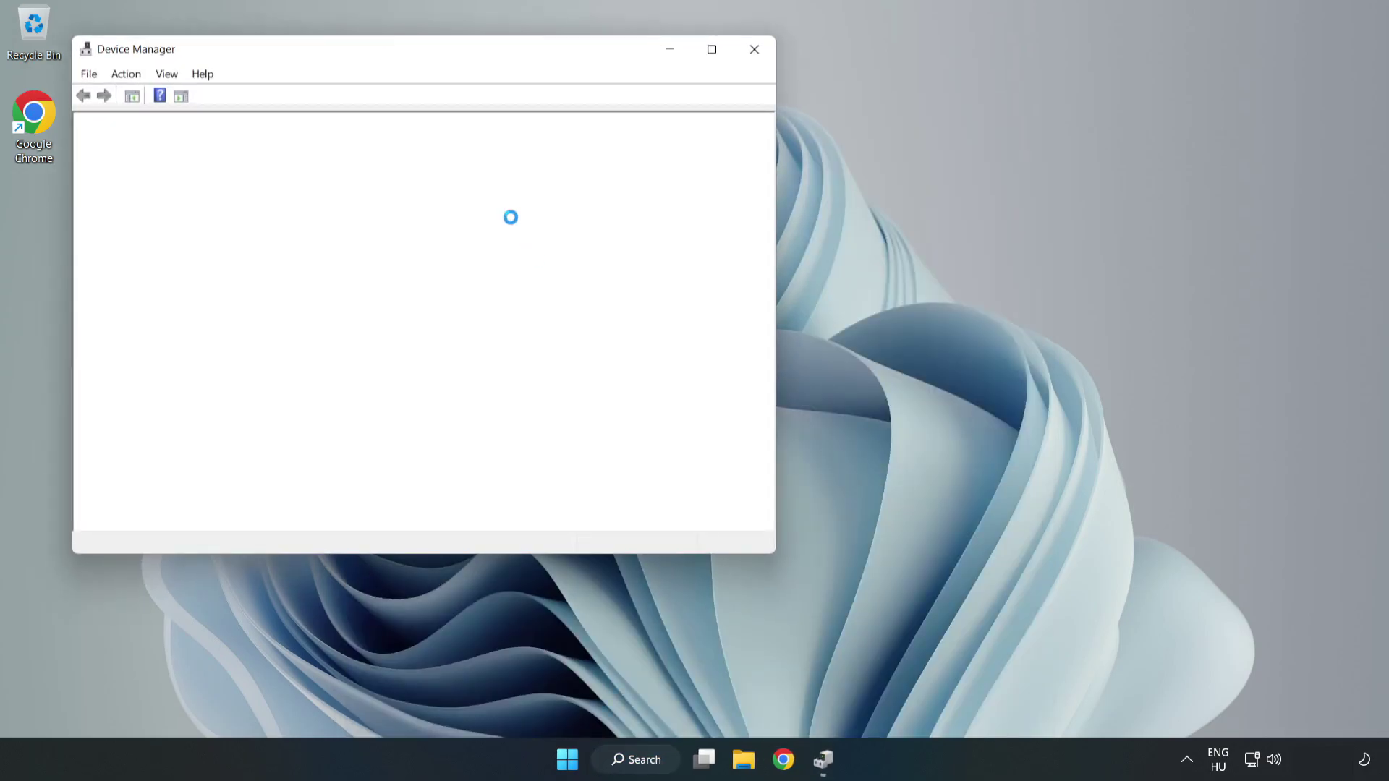
Expand Sound, video and game controllers and bring up High Definition Audio Device's context menu
drag(378, 52, 632, 111)
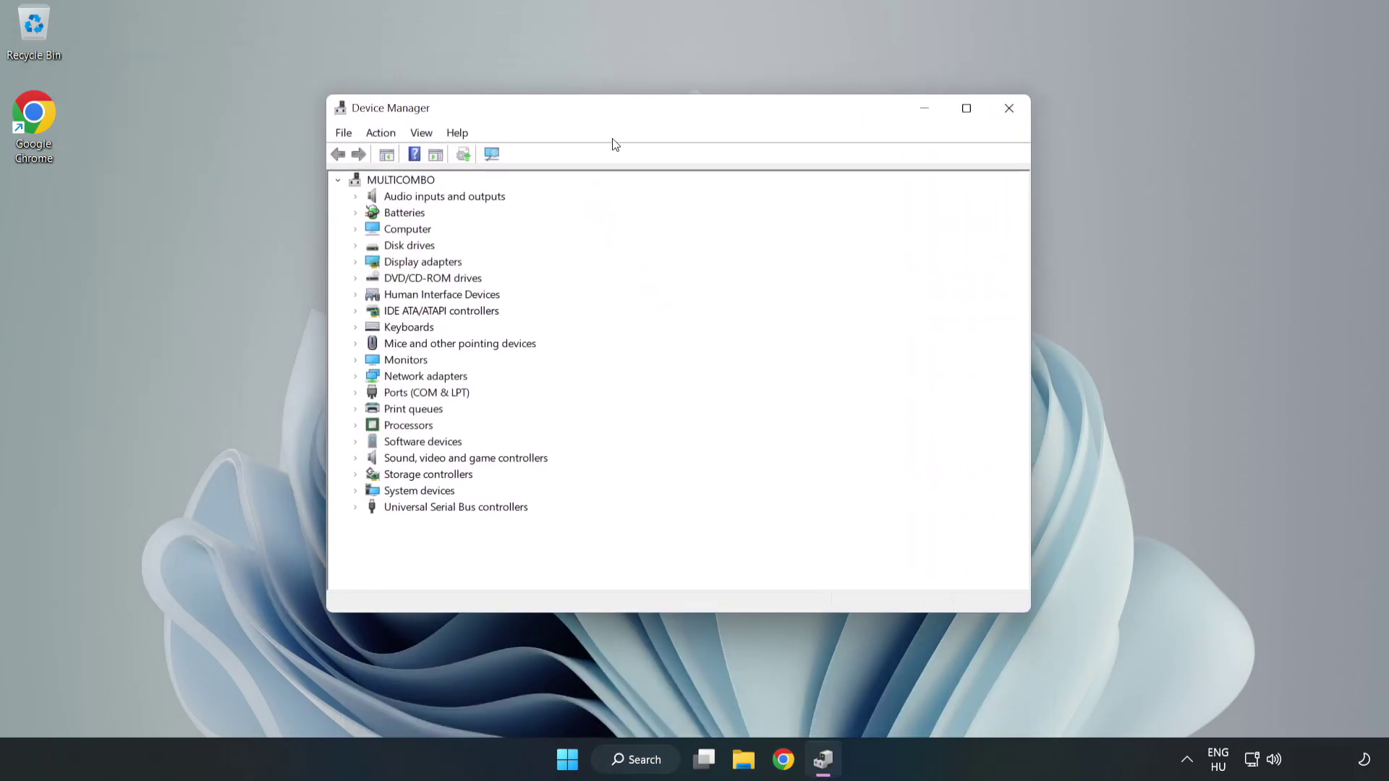
click(393, 464)
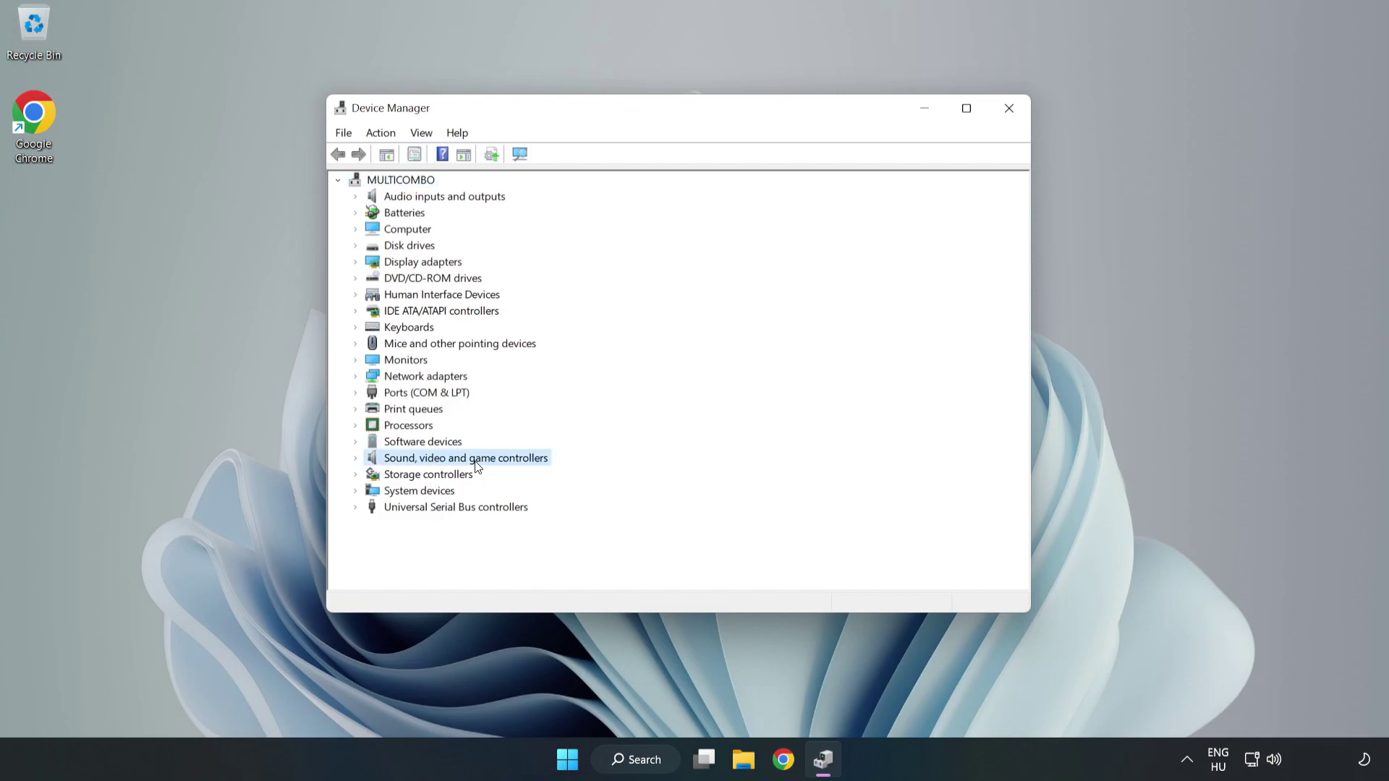
click(355, 459)
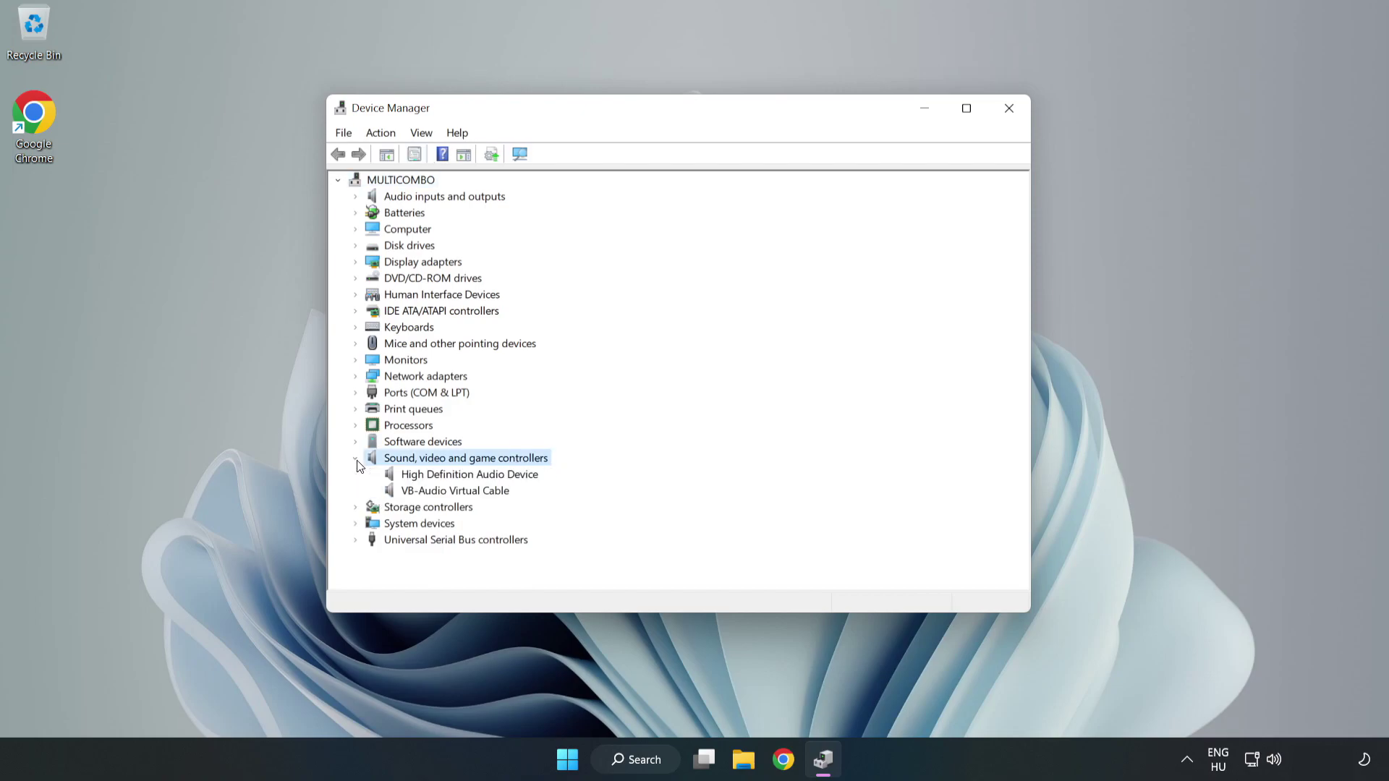
click(424, 475)
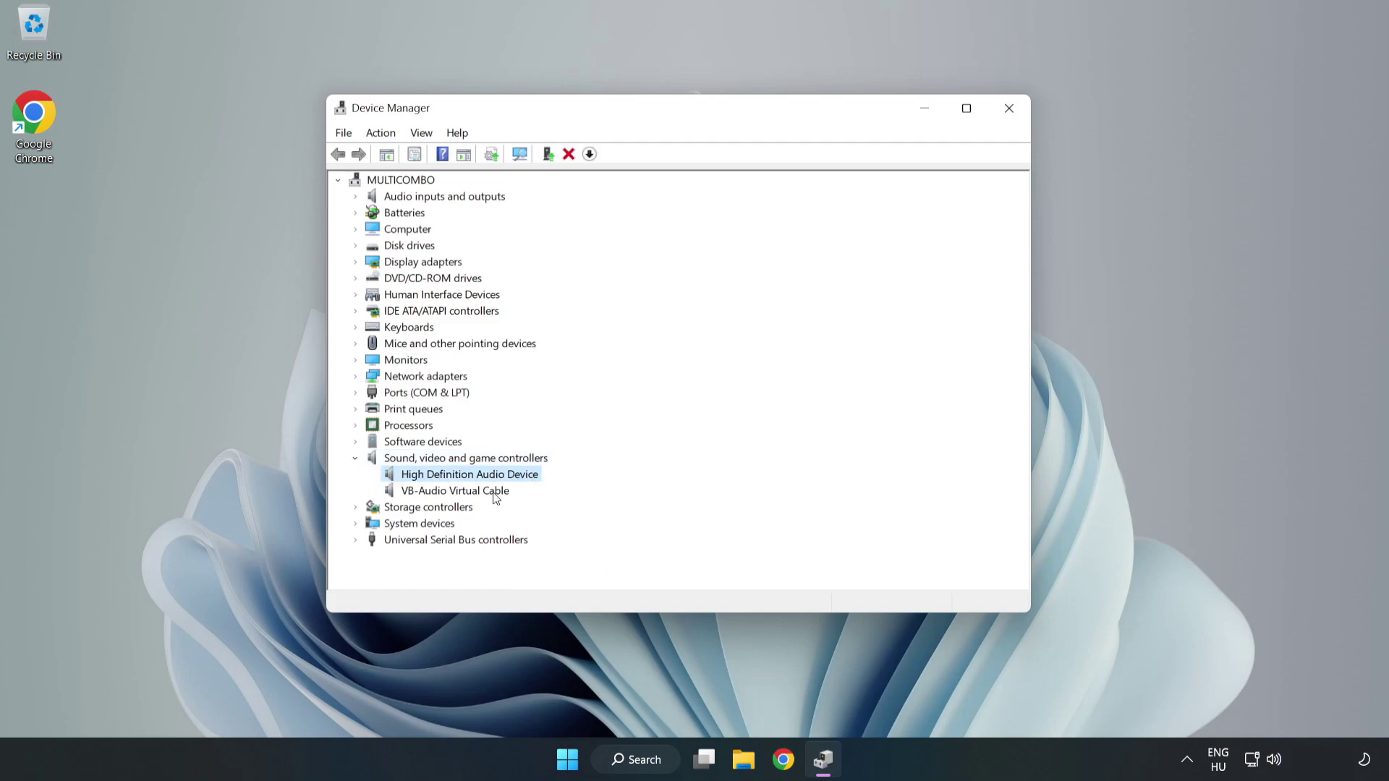
right_click(535, 480)
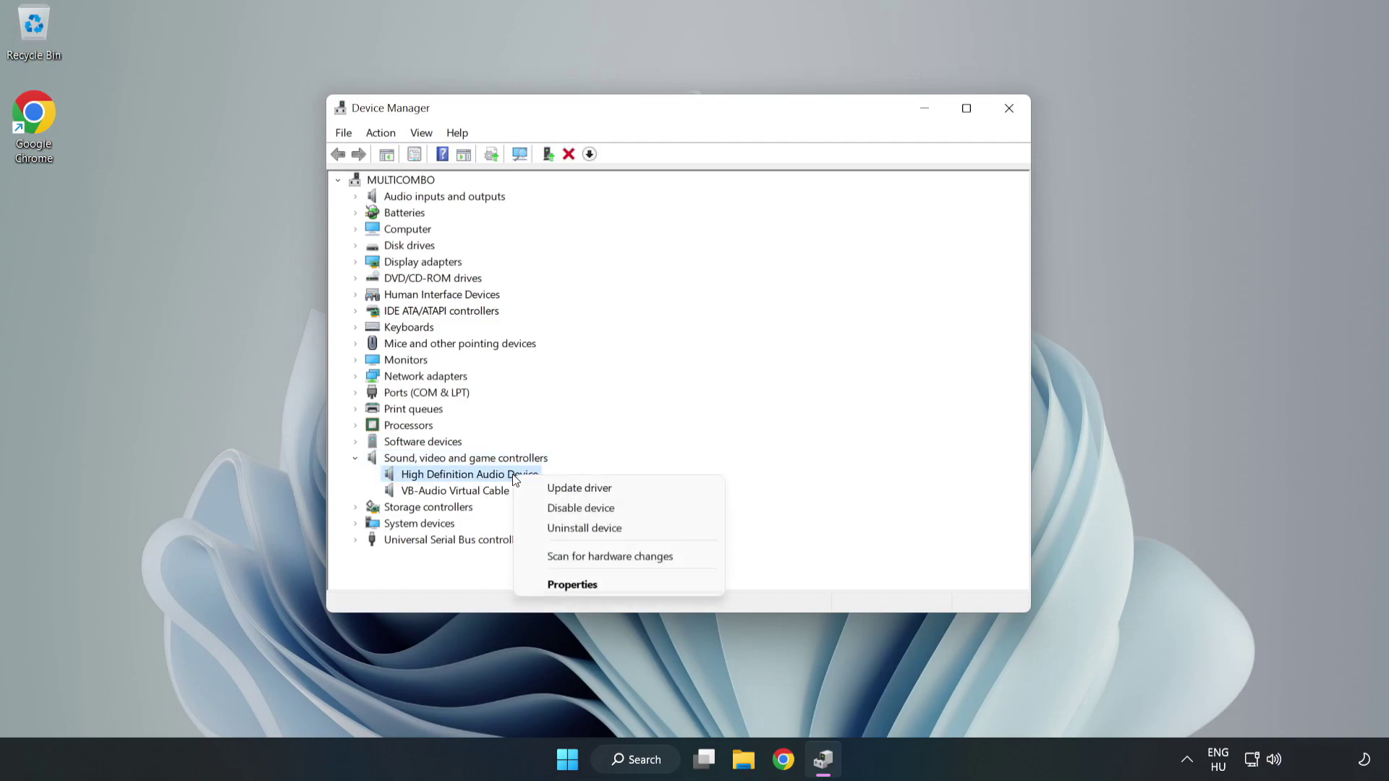
Reinstall the High Definition Audio Device driver by picking it from the local compatible drivers list
click(632, 491)
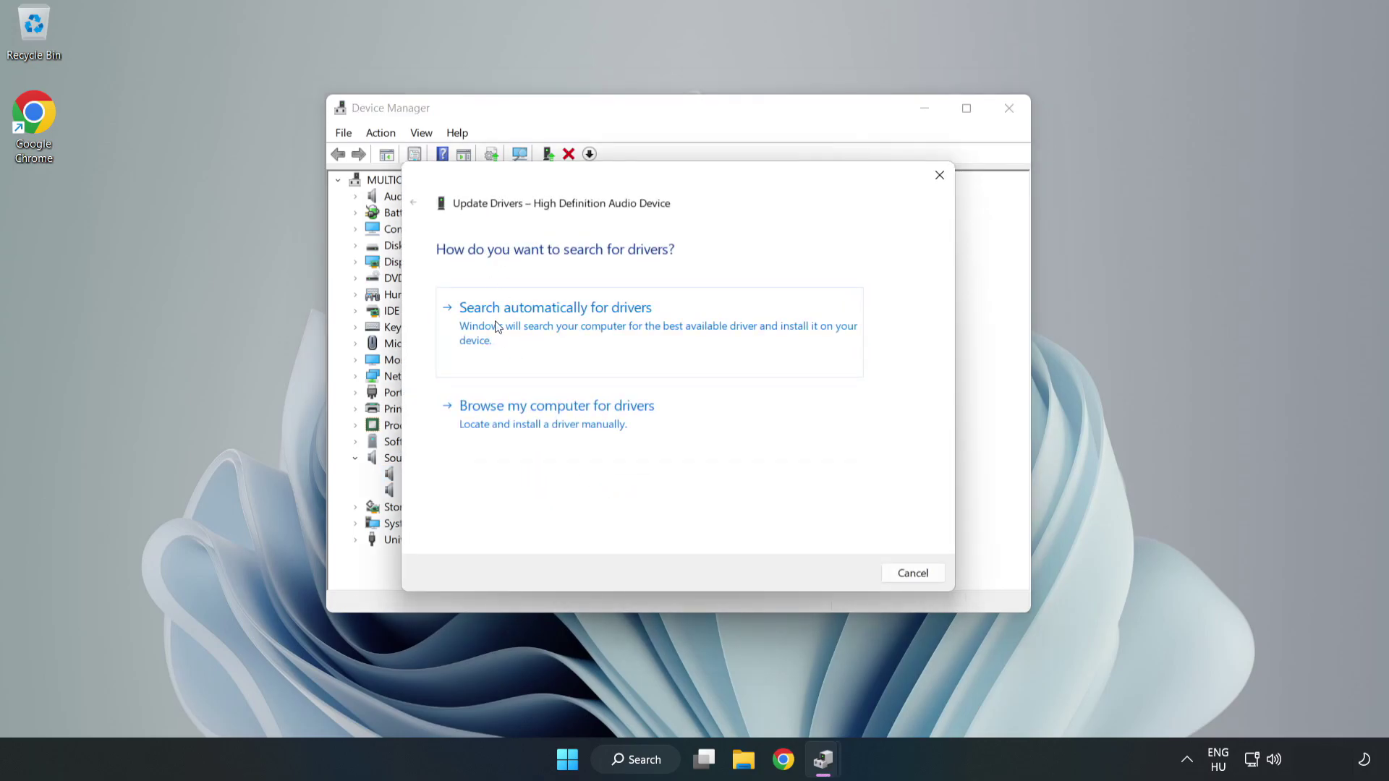
click(606, 426)
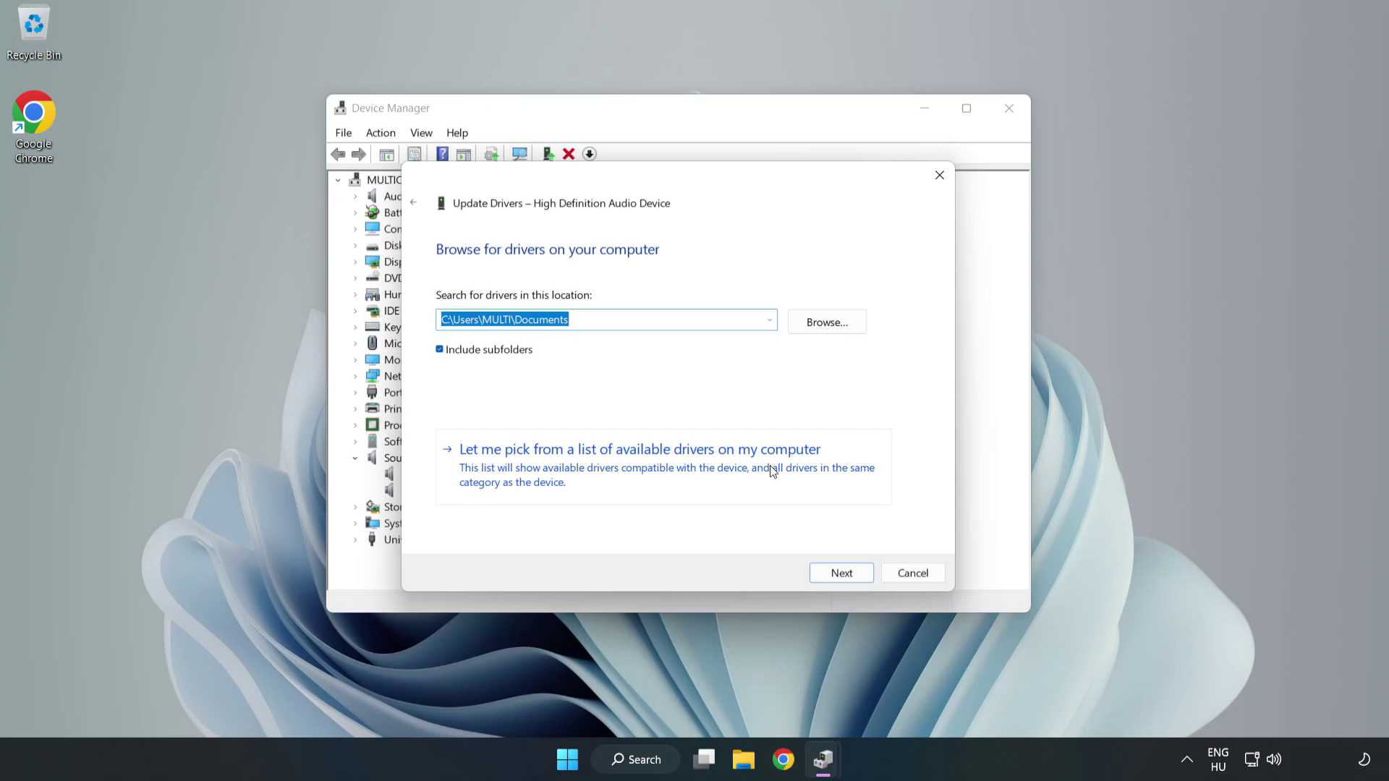
click(723, 476)
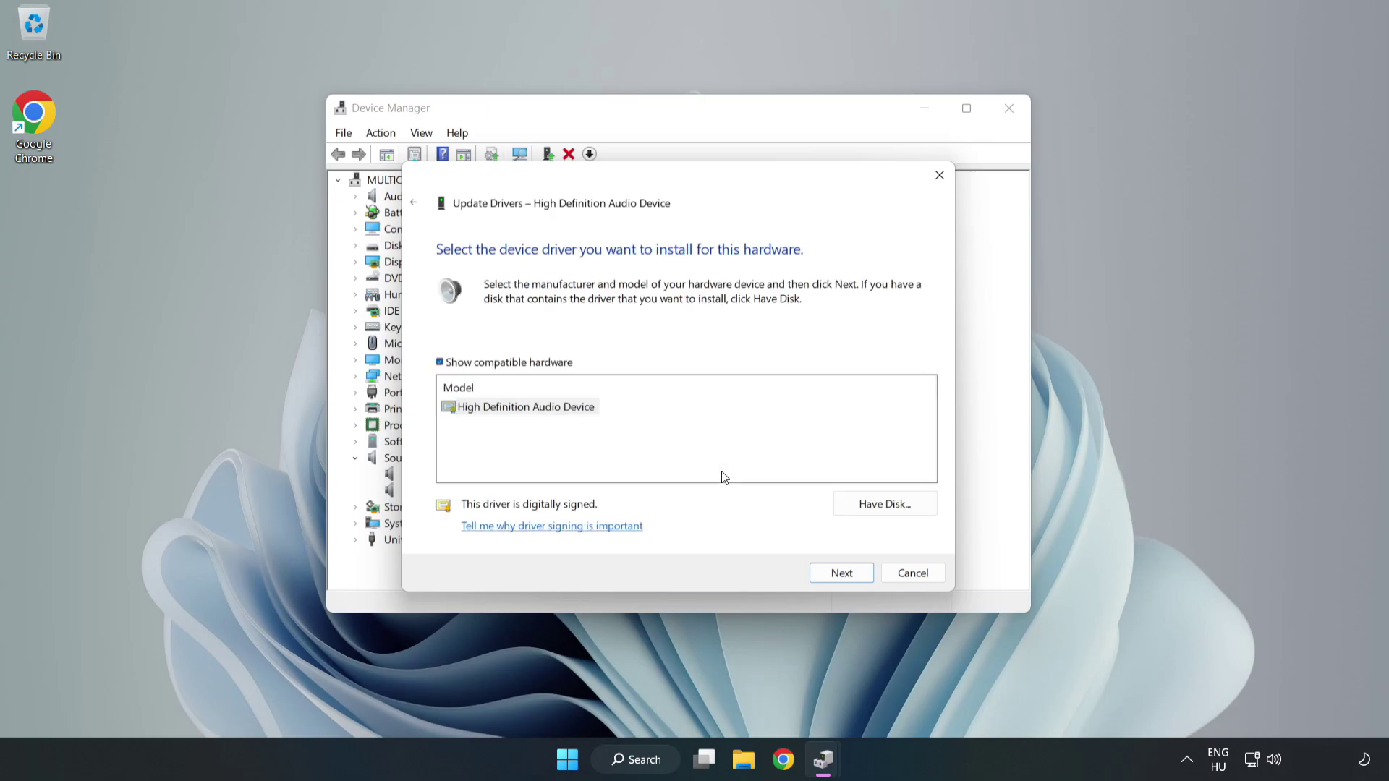
click(466, 411)
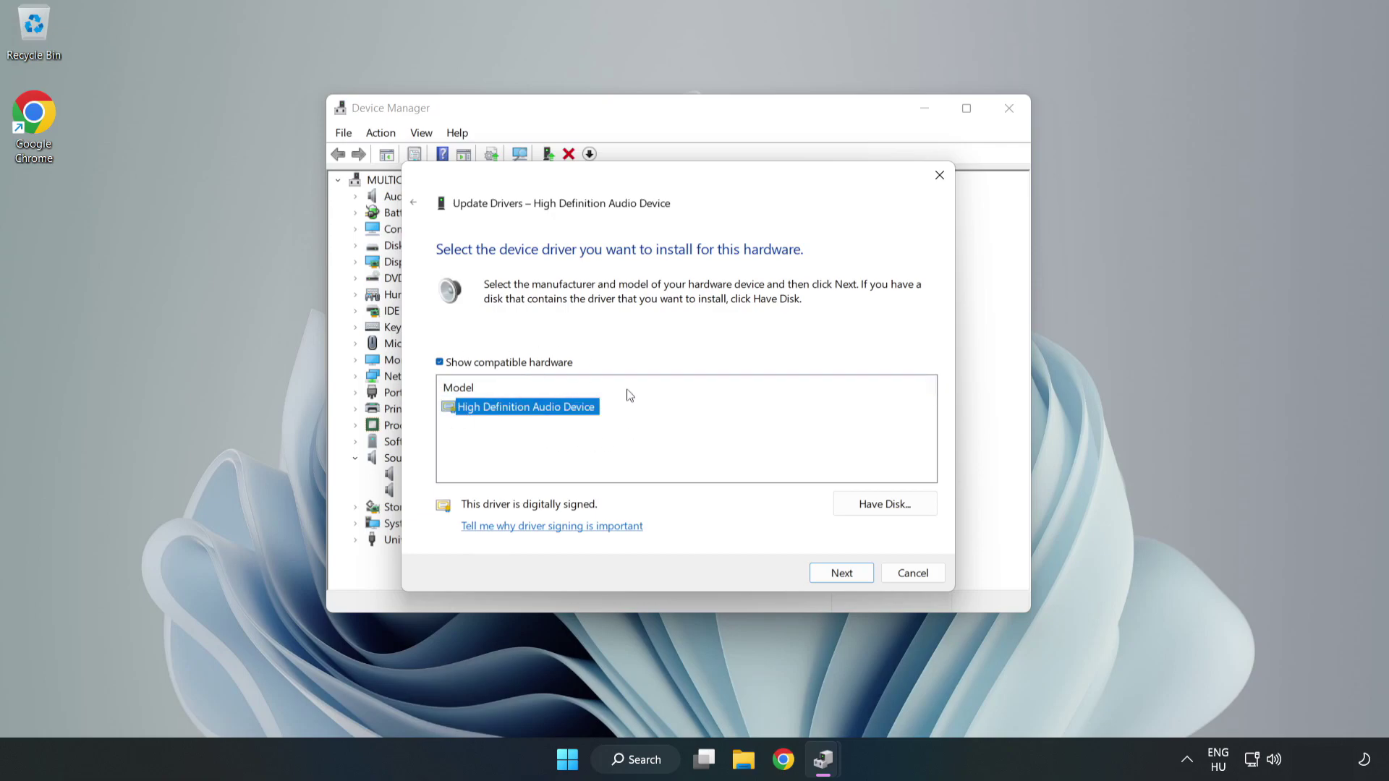
click(842, 575)
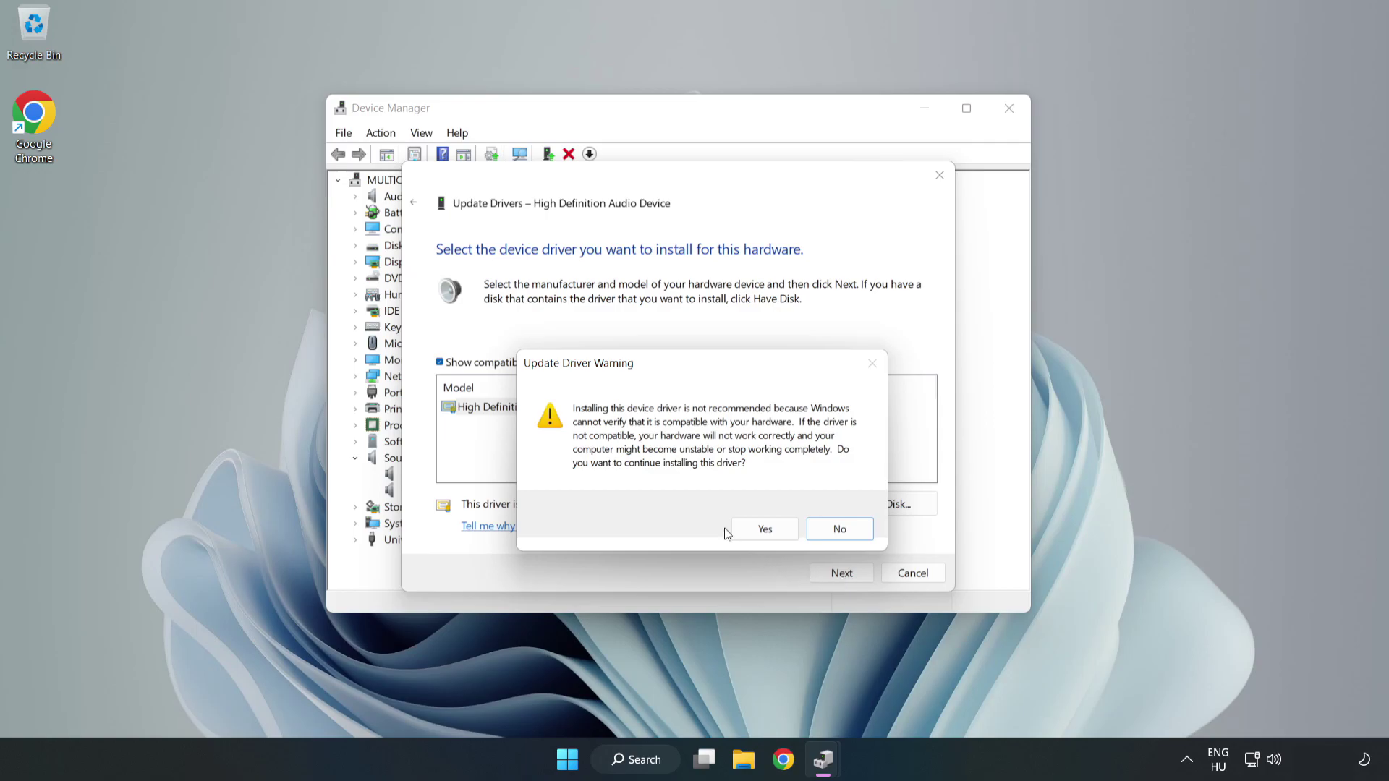
click(767, 530)
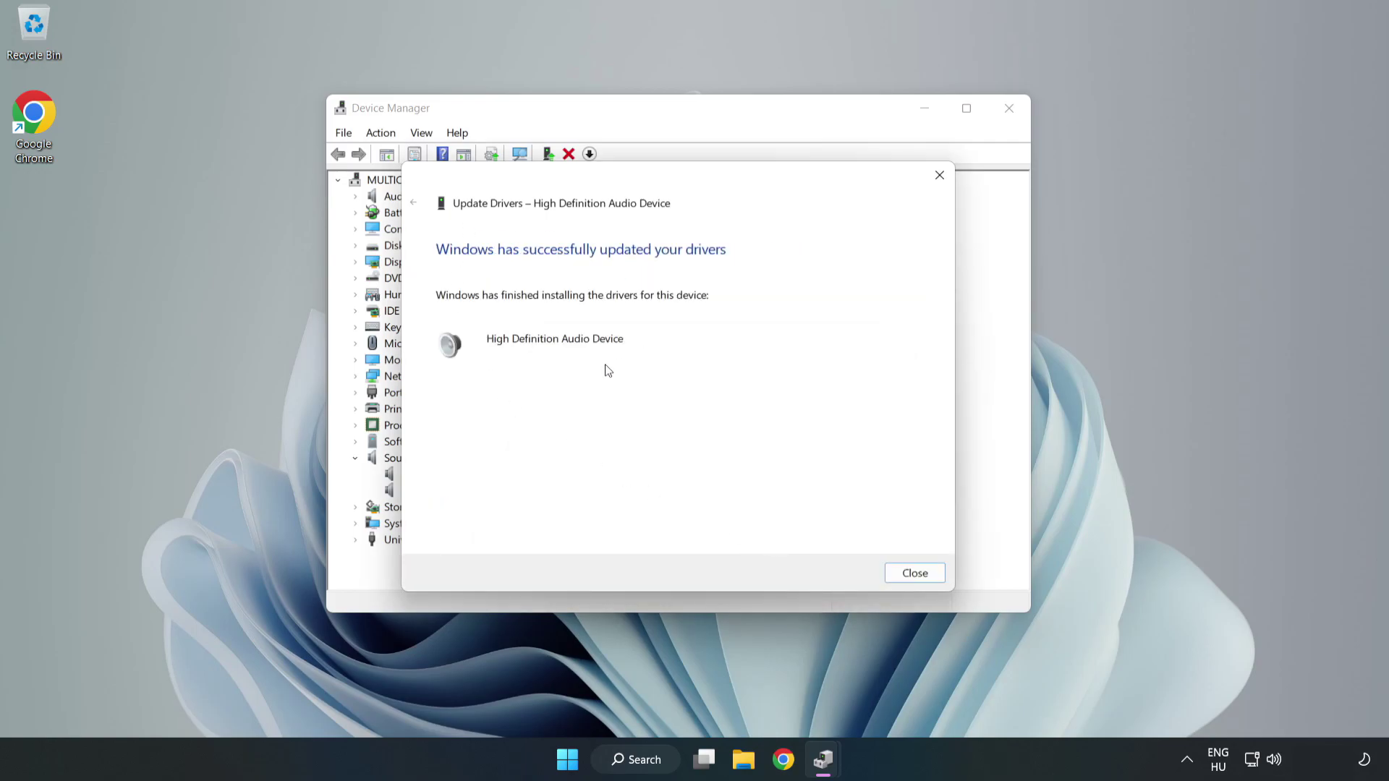
click(913, 574)
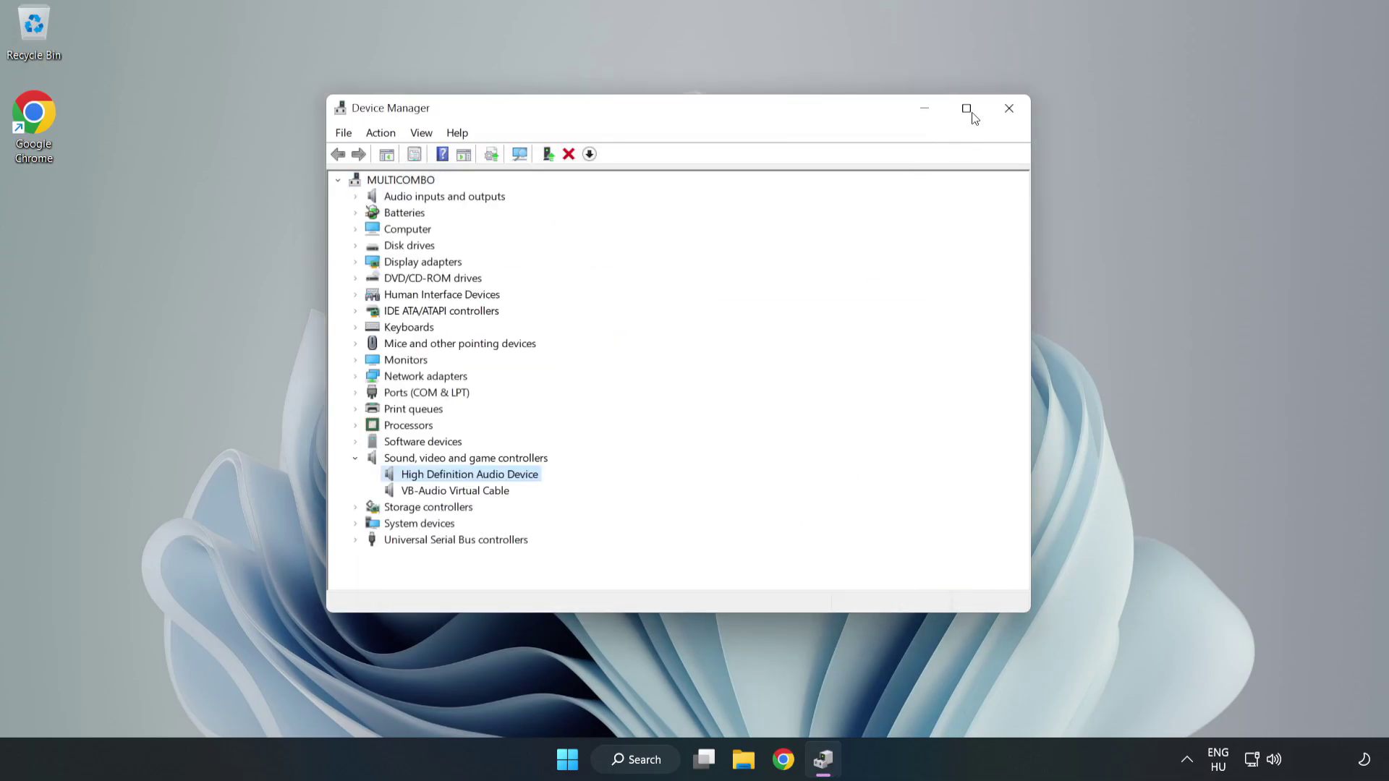
Close Device Manager and launch Troubleshoot sound problems from the taskbar volume icon
click(1007, 110)
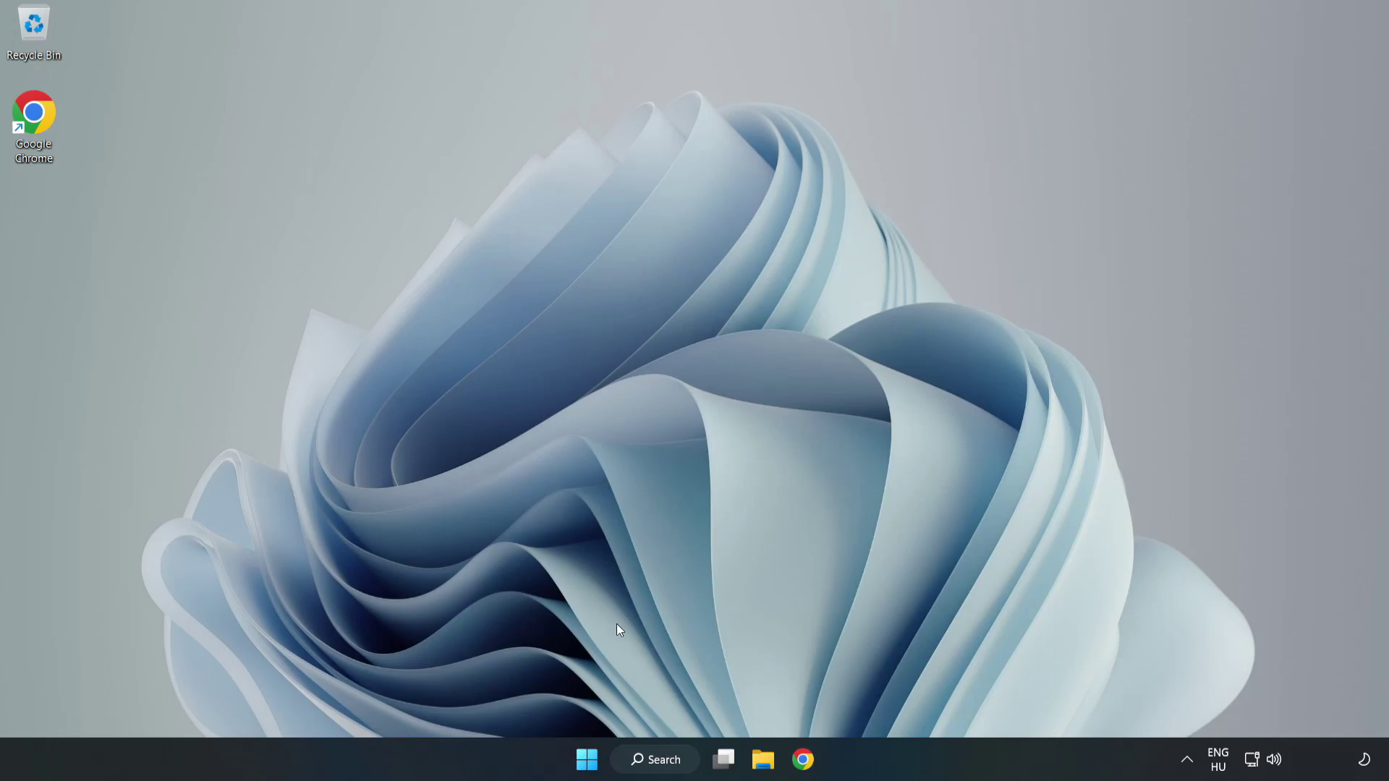
click(587, 759)
right_click(1278, 761)
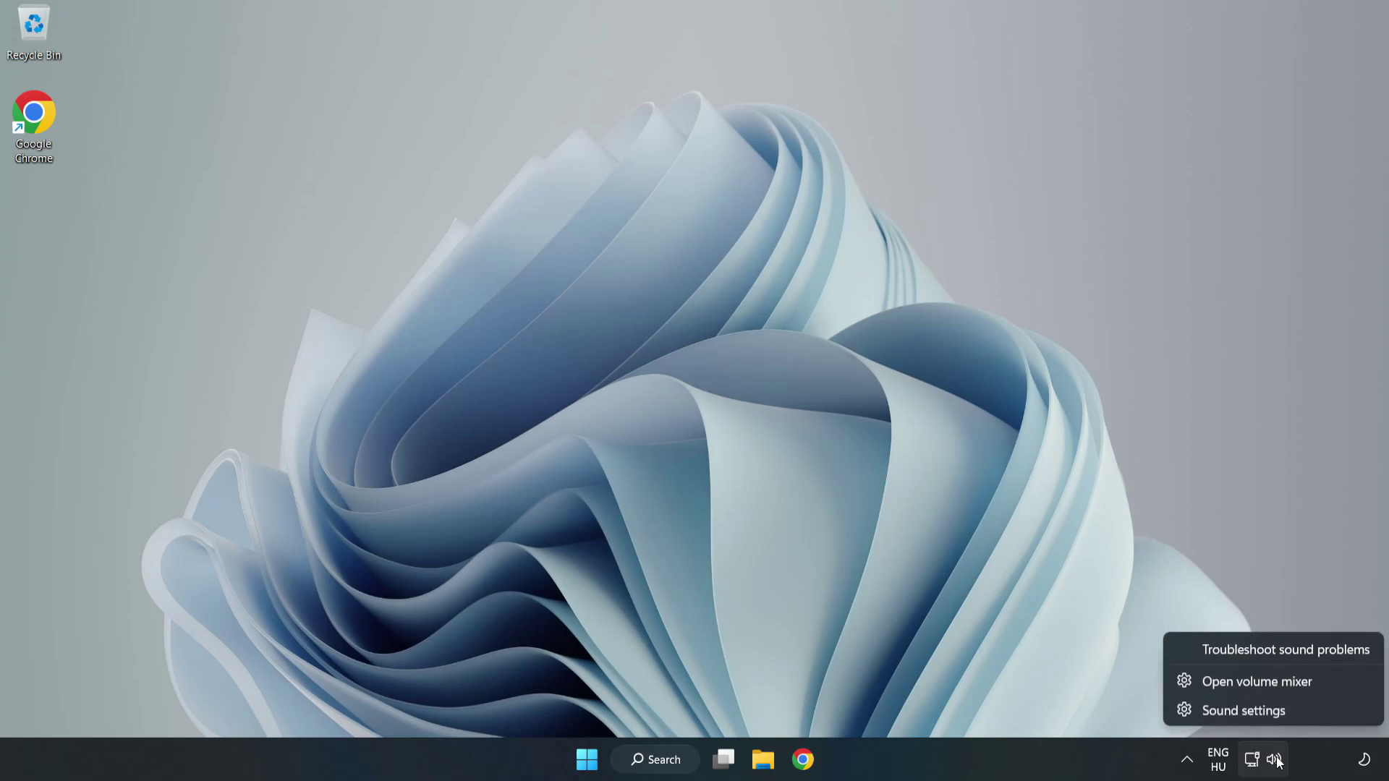
click(1254, 649)
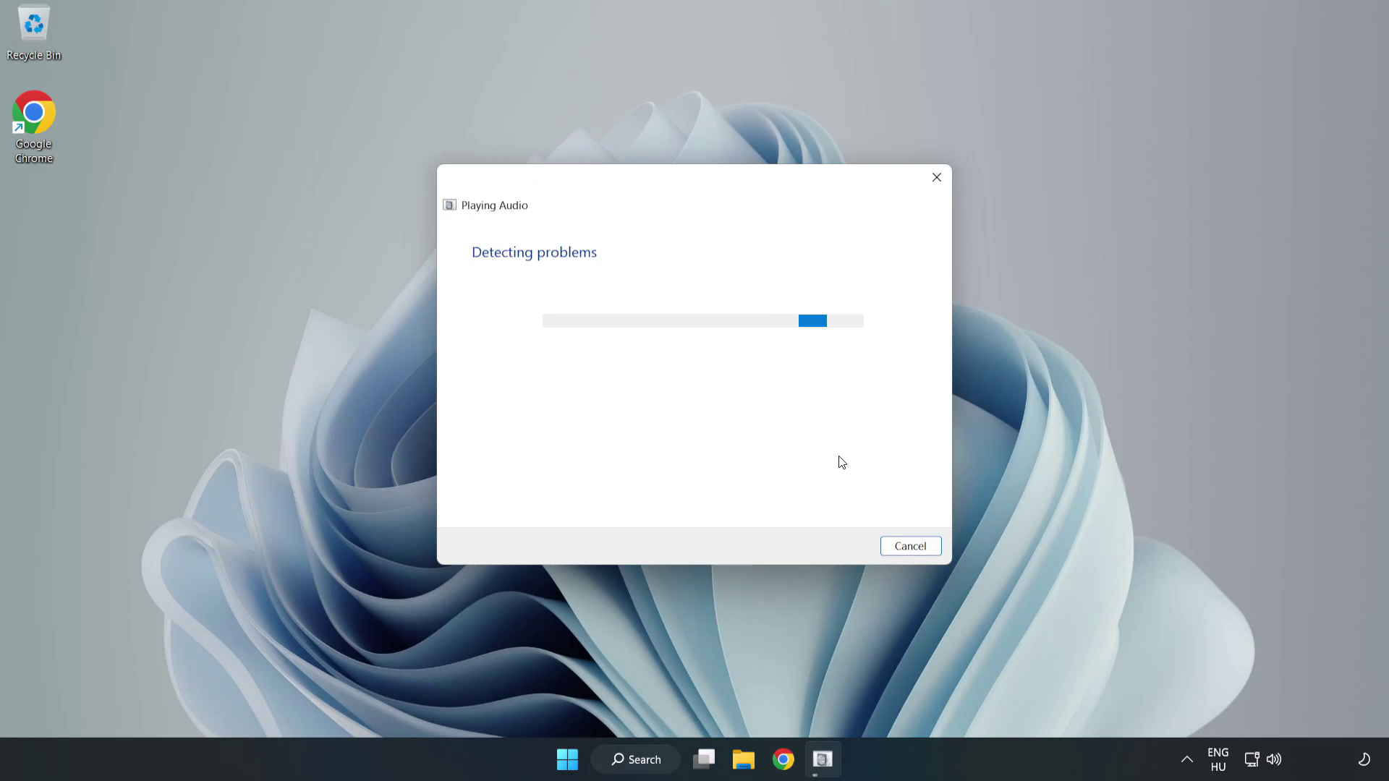